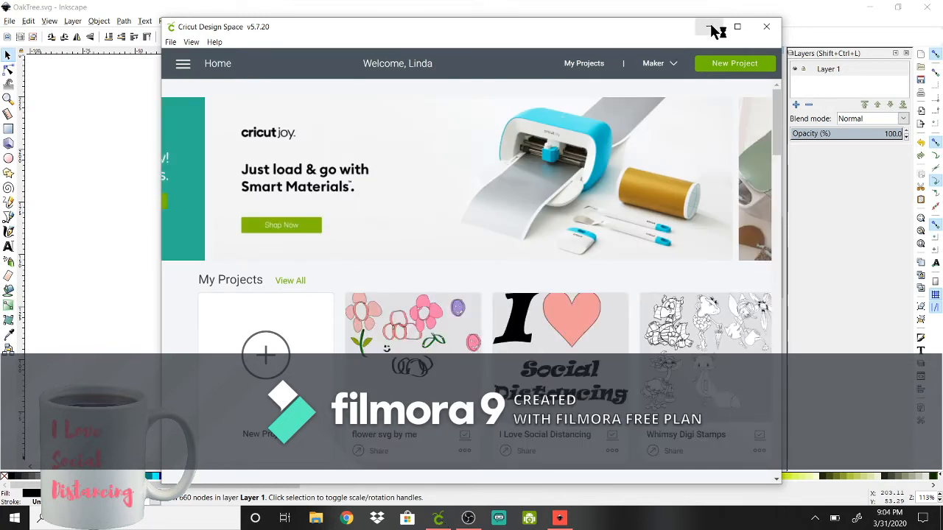
Start a new project in the maximized window and open the image upload page.
{"action": "left_click", "coordinate": [737, 28]}
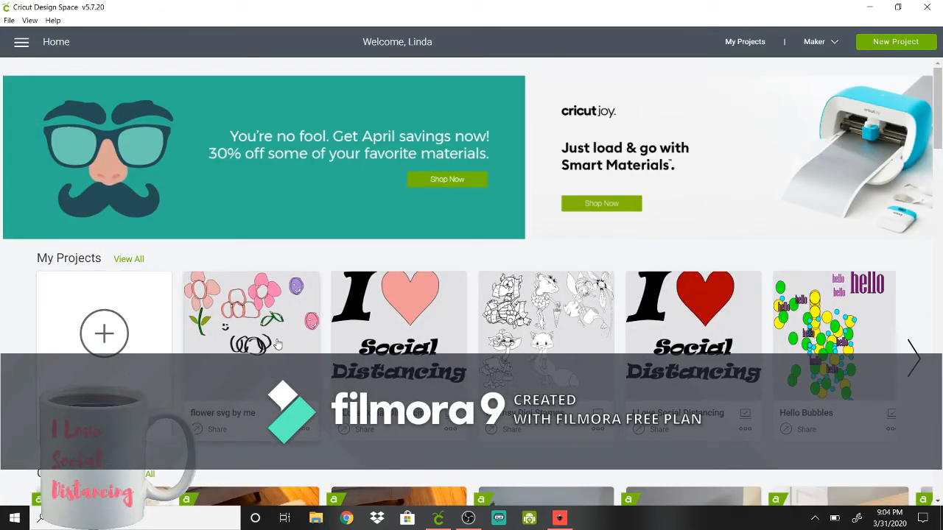
{"action": "left_click", "coordinate": [104, 337]}
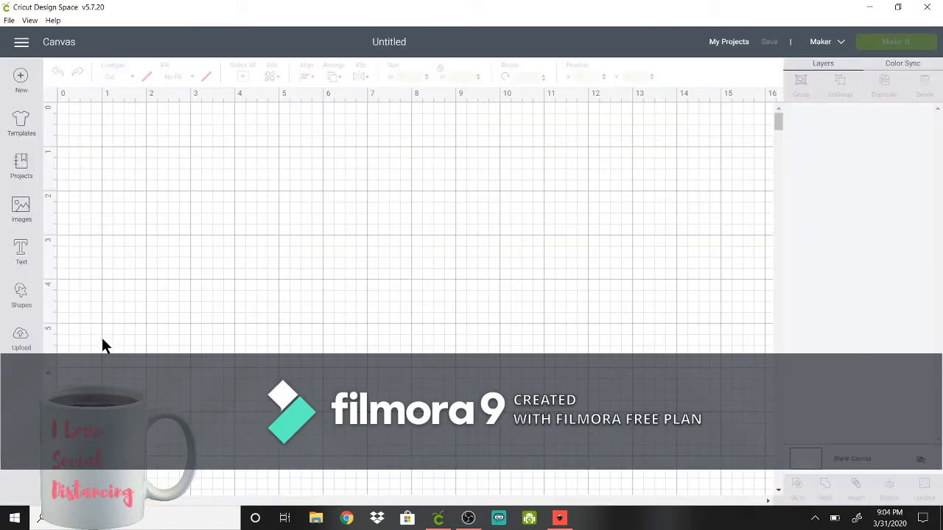
{"action": "left_click", "coordinate": [21, 337]}
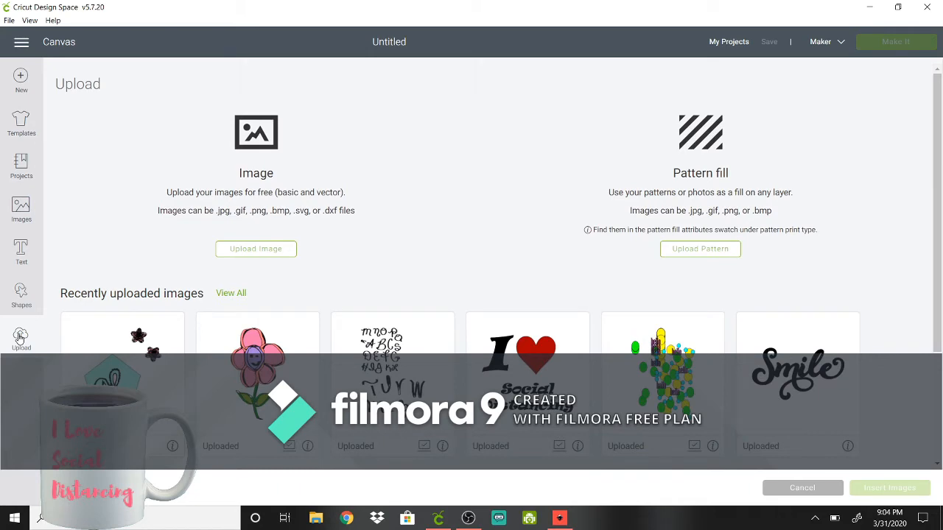
{"action": "left_click", "coordinate": [259, 251]}
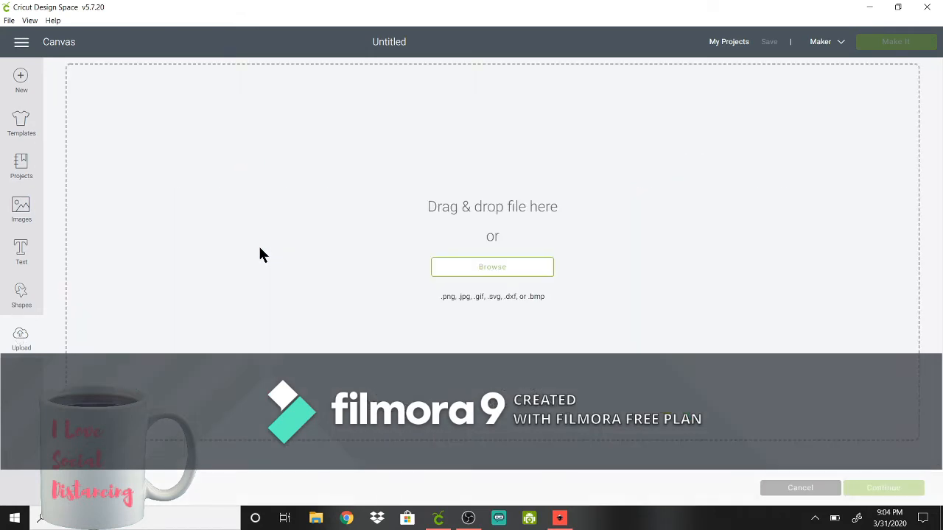
Upload the OakTree file from the SVG's By ME folder, save it and insert it on the canvas.
{"action": "left_click", "coordinate": [487, 270]}
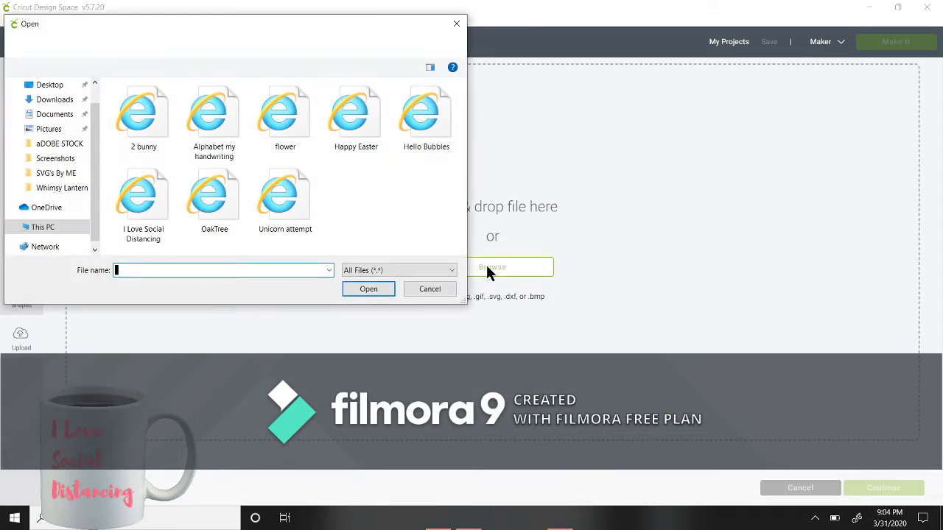
{"action": "left_click", "coordinate": [224, 214]}
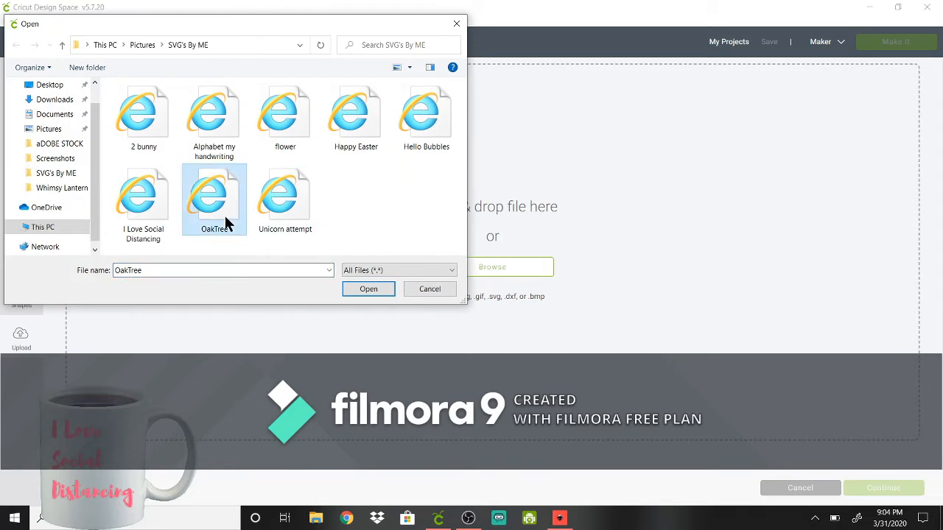
{"action": "left_click", "coordinate": [367, 288]}
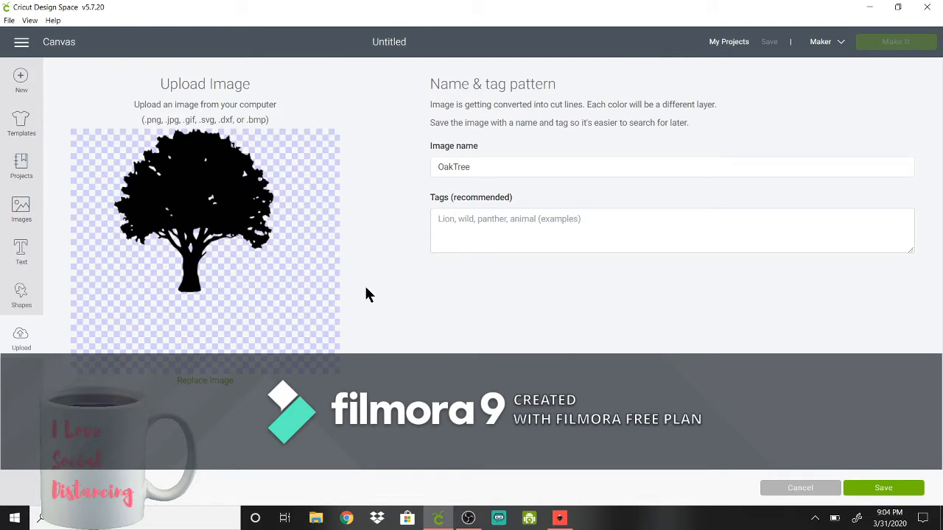
{"action": "left_click", "coordinate": [883, 488]}
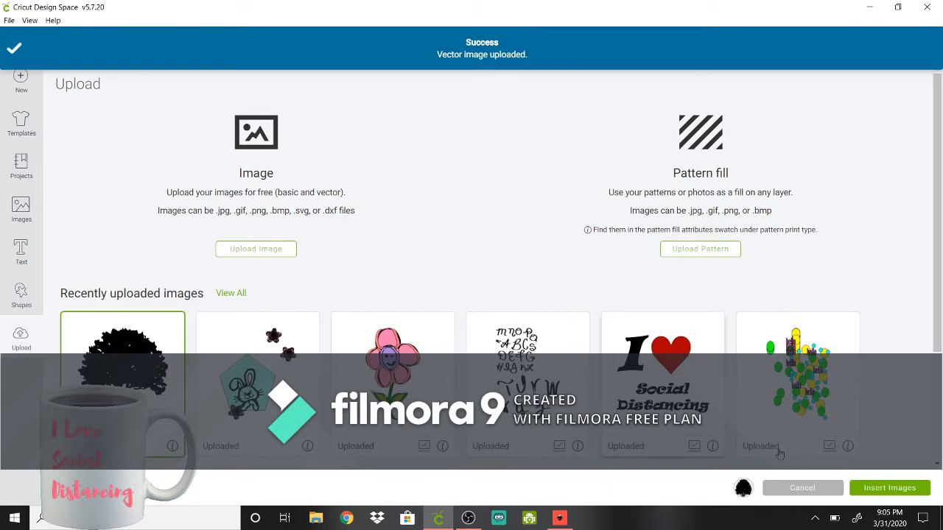
{"action": "left_click", "coordinate": [879, 492]}
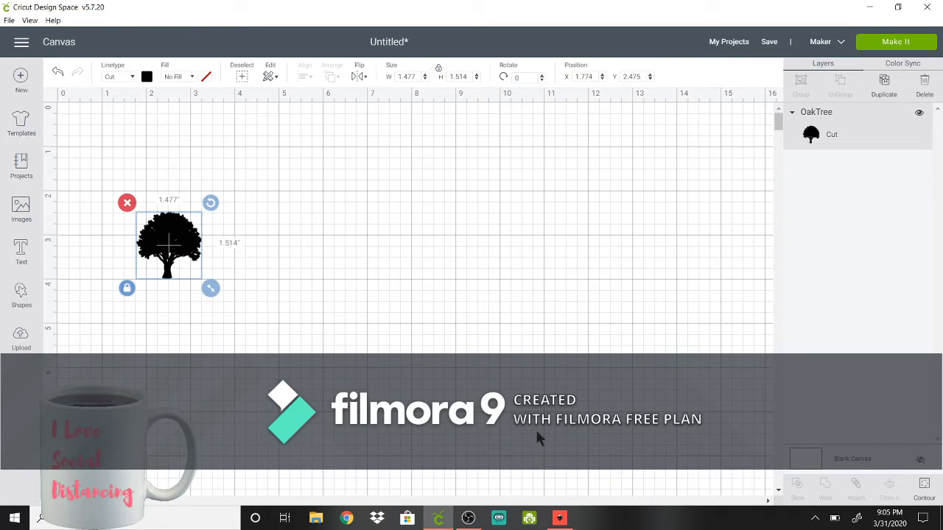
Enlarge the oak tree to about 5.8 by 5.9 inches and move it up near the canvas origin.
{"action": "left_click_drag", "start_coordinate": [210, 290], "coordinate": [401, 483]}
{"action": "left_click_drag", "start_coordinate": [264, 342], "coordinate": [238, 256]}
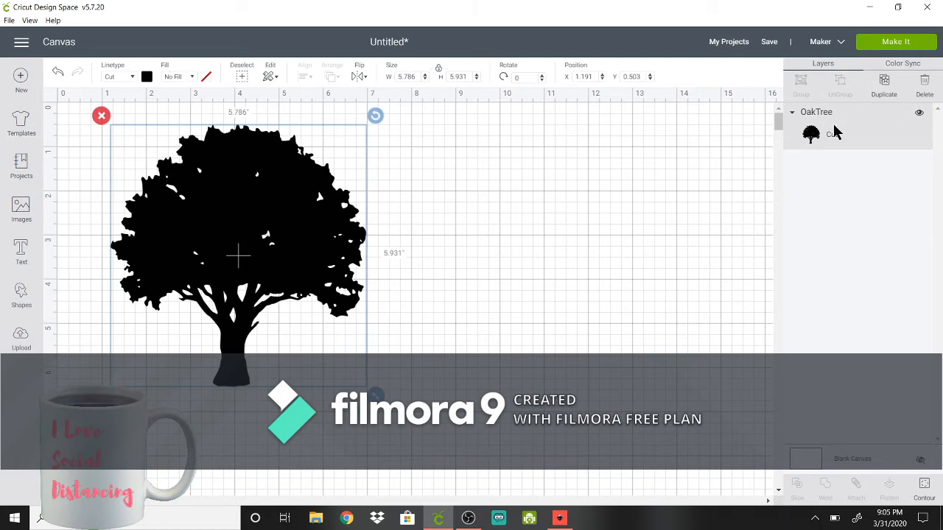
Duplicate the black oak tree, place the copy to its right and color the copy green.
{"action": "left_click", "coordinate": [884, 81]}
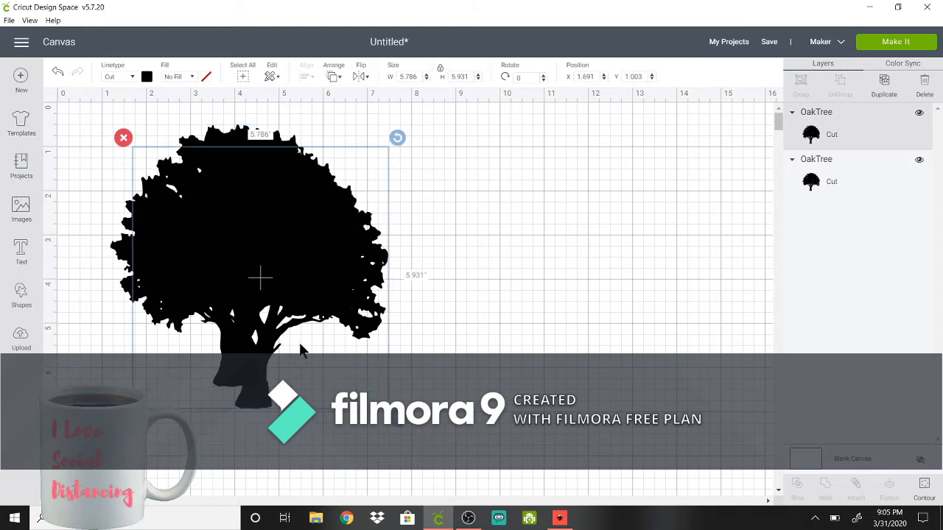
{"action": "left_click_drag", "start_coordinate": [260, 278], "coordinate": [499, 255]}
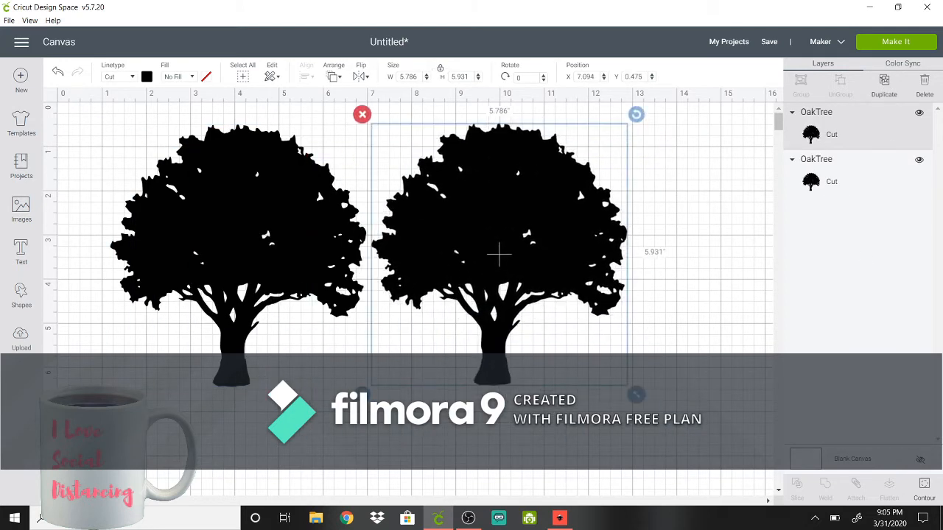
{"action": "left_click", "coordinate": [147, 78]}
{"action": "left_click", "coordinate": [222, 158]}
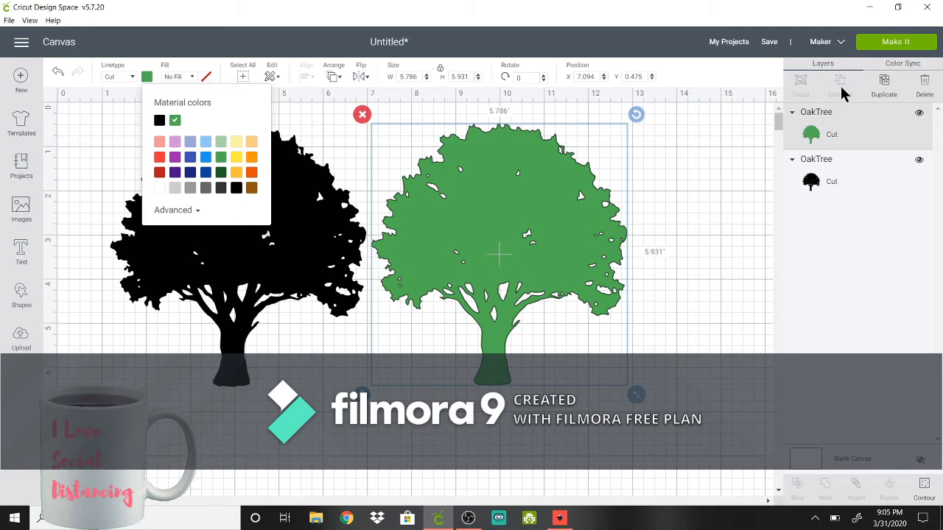
Duplicate the green tree with the copy colored brown, and move the green original onto the black tree.
{"action": "left_click", "coordinate": [887, 87]}
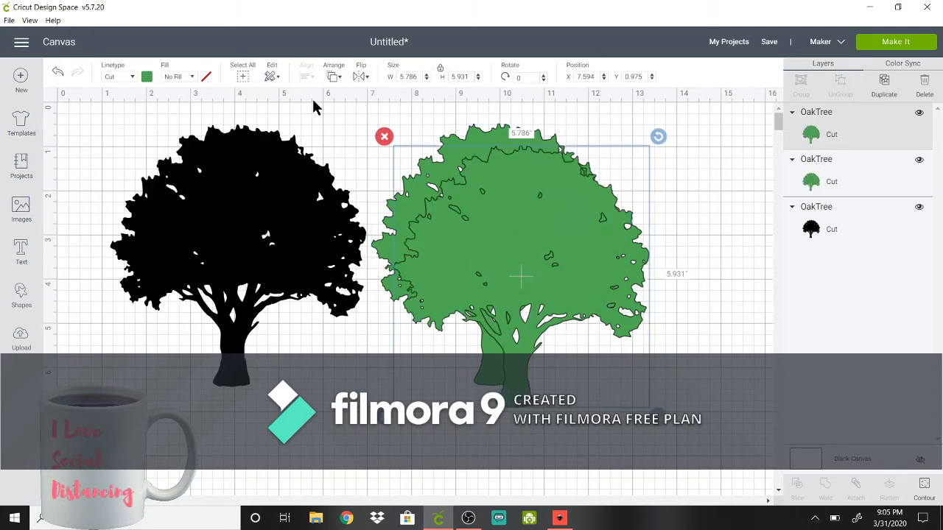
{"action": "left_click", "coordinate": [148, 79]}
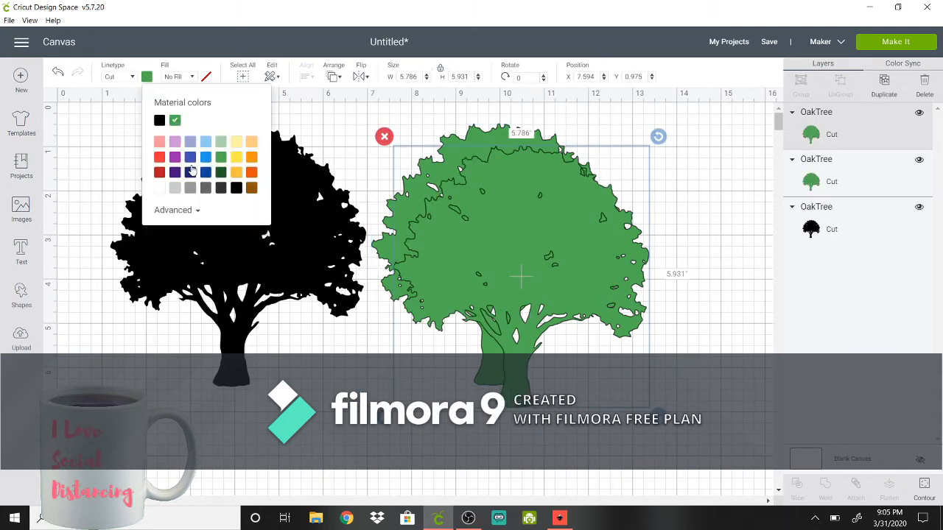
{"action": "left_click", "coordinate": [251, 188]}
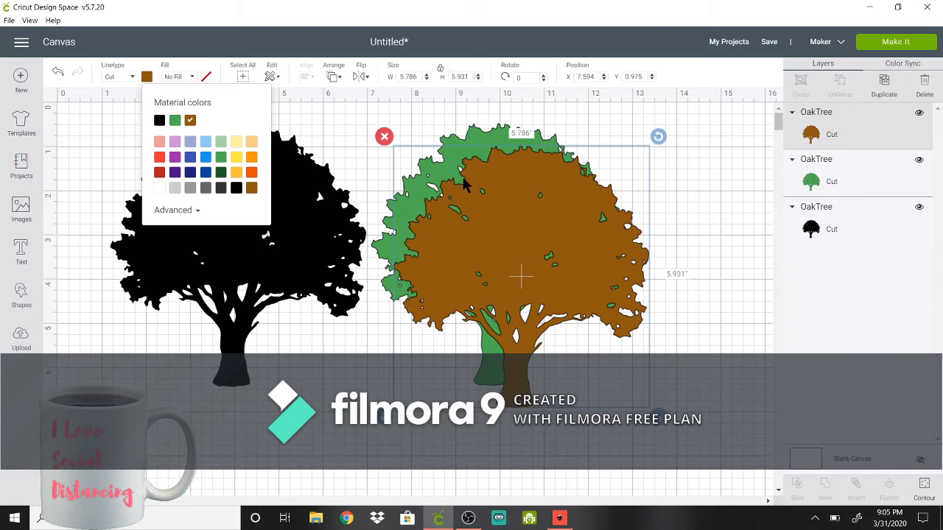
{"action": "left_click_drag", "start_coordinate": [468, 146], "coordinate": [194, 139]}
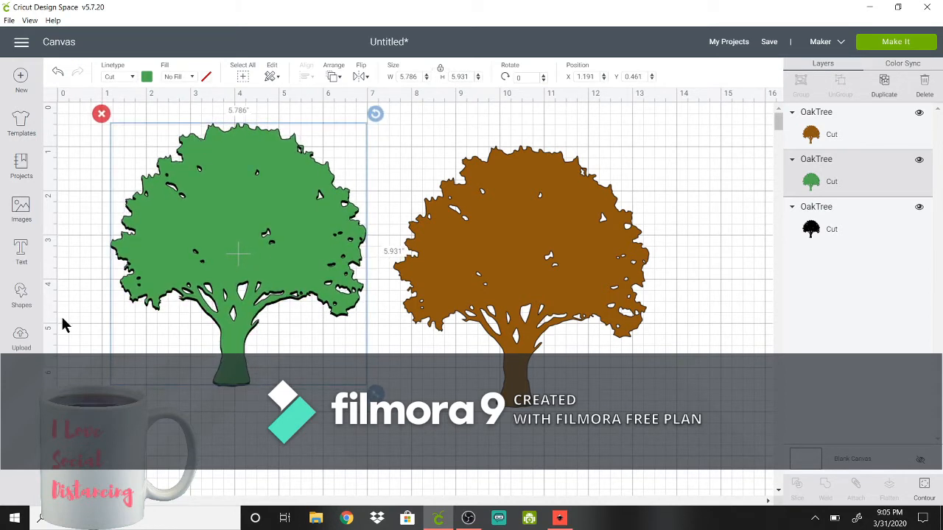
Add a square shape to the canvas.
{"action": "left_click", "coordinate": [20, 295]}
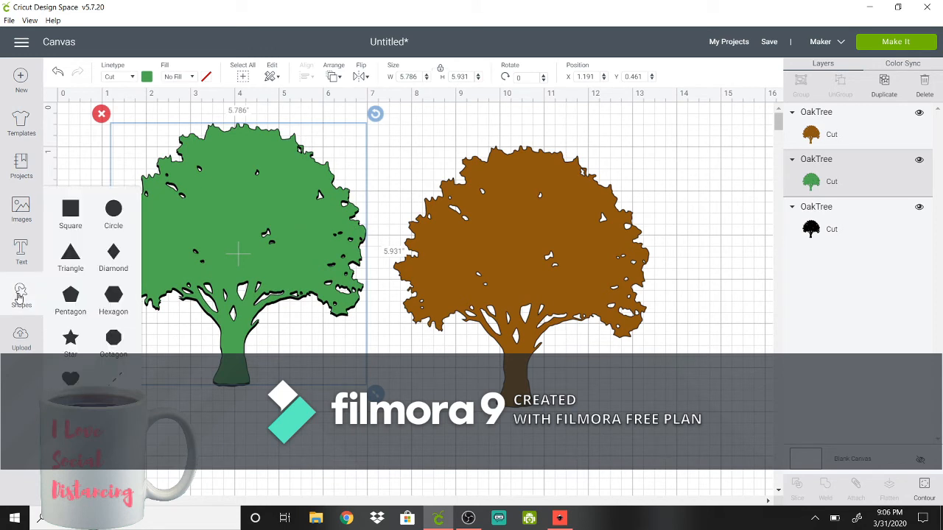
{"action": "left_click", "coordinate": [71, 211]}
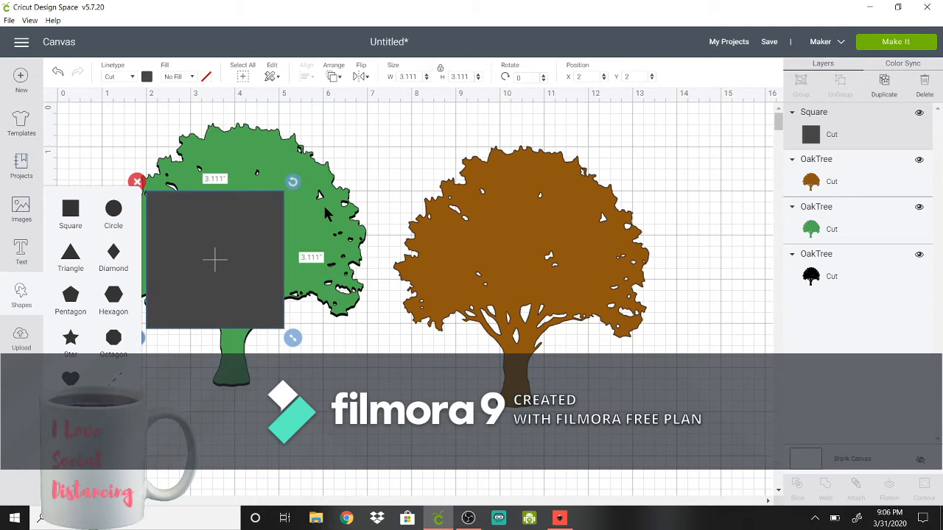
Hide the black oak tree layer and space the green and brown trees well apart.
{"action": "left_click_drag", "start_coordinate": [328, 214], "coordinate": [372, 221]}
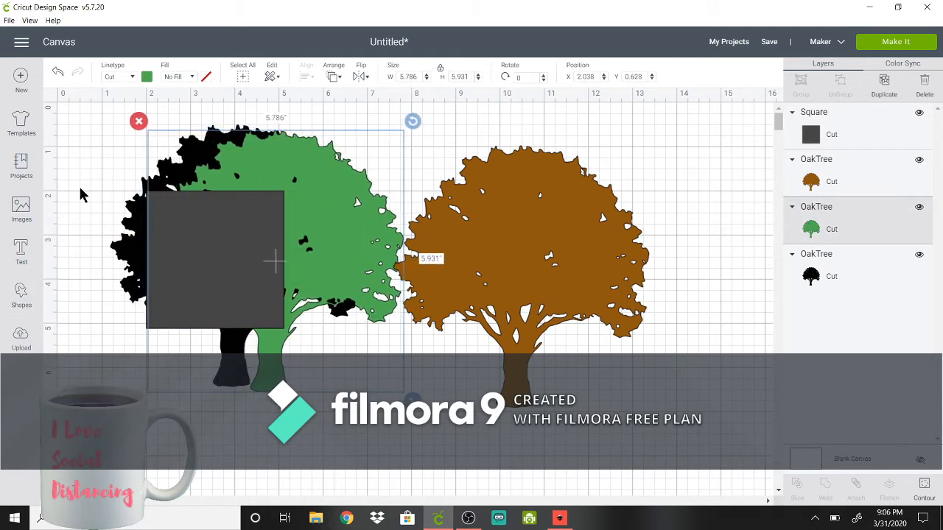
{"action": "left_click", "coordinate": [199, 151]}
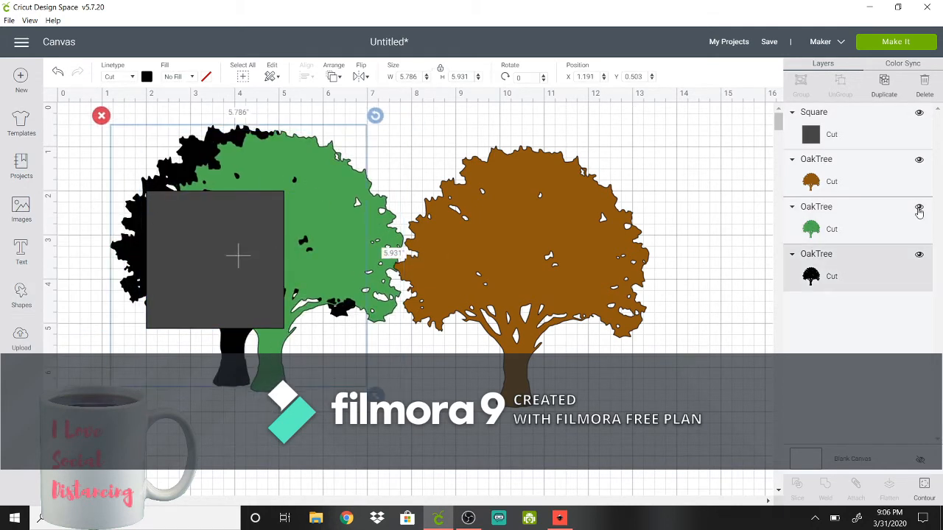
{"action": "left_click", "coordinate": [920, 256]}
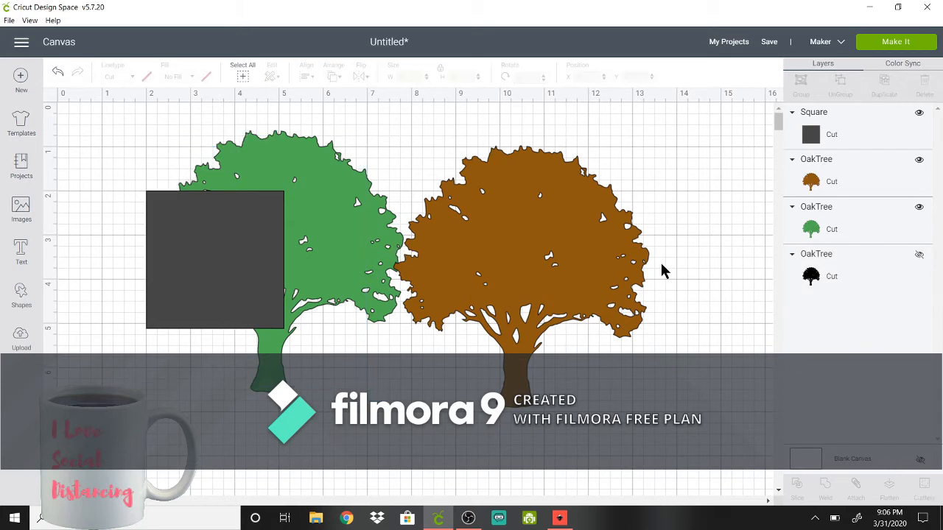
{"action": "left_click_drag", "start_coordinate": [506, 237], "coordinate": [605, 224]}
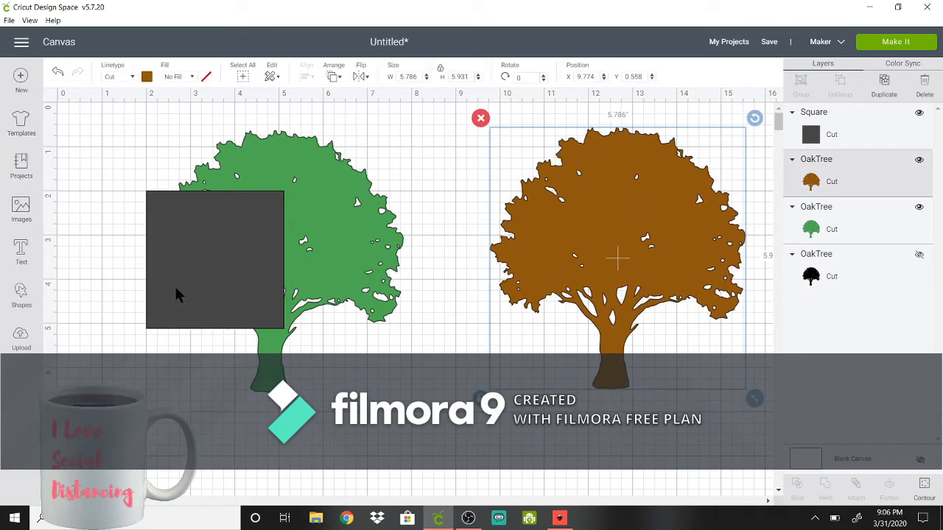
Try the square over the green tree's trunk and delete it.
{"action": "left_click_drag", "start_coordinate": [193, 265], "coordinate": [261, 398]}
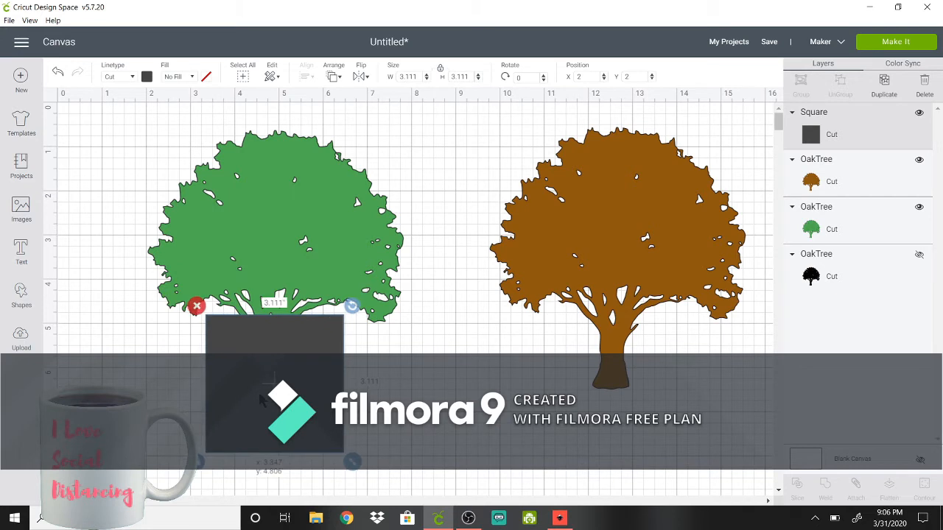
{"action": "left_click", "coordinate": [196, 307]}
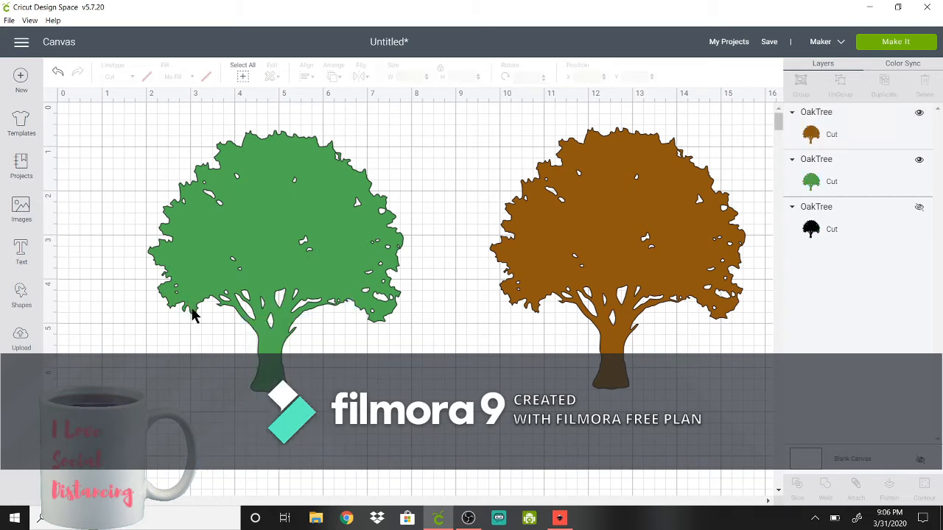
Add a circle, stretch it into an ellipse about 4 by 3 inches and position it over the green tree's trunk and branches.
{"action": "left_click", "coordinate": [20, 291]}
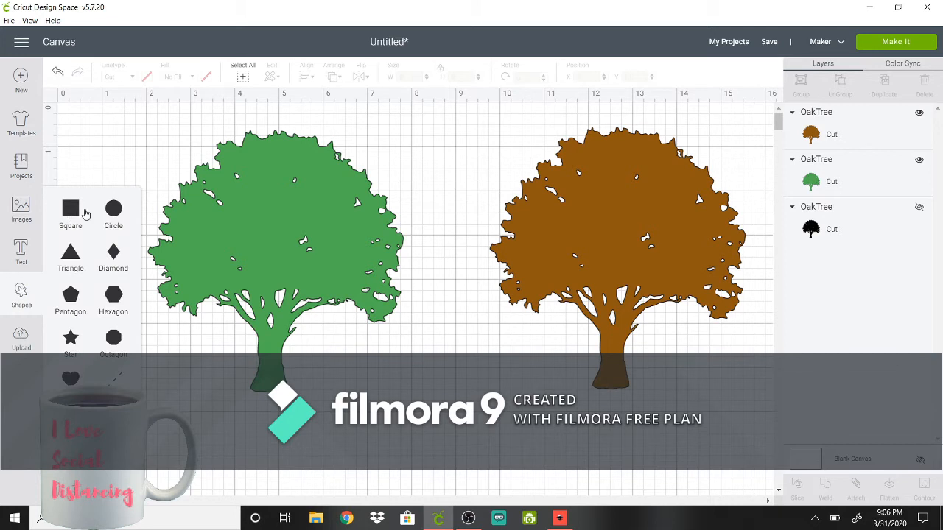
{"action": "left_click", "coordinate": [114, 209]}
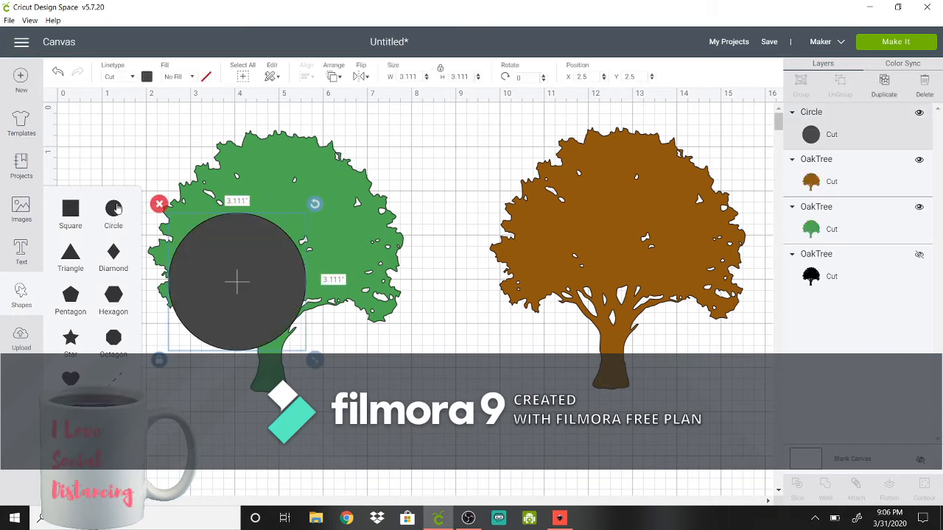
{"action": "left_click_drag", "start_coordinate": [234, 273], "coordinate": [244, 353]}
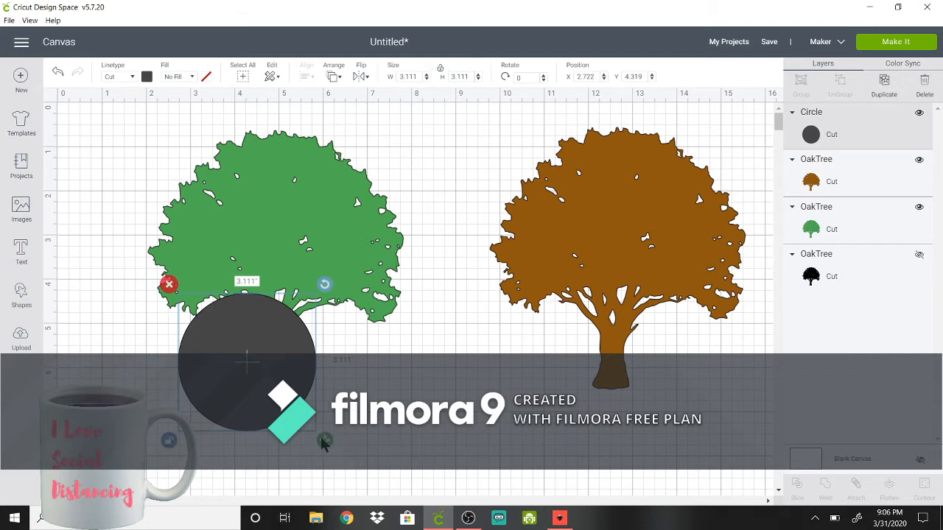
{"action": "left_click_drag", "start_coordinate": [325, 441], "coordinate": [386, 428]}
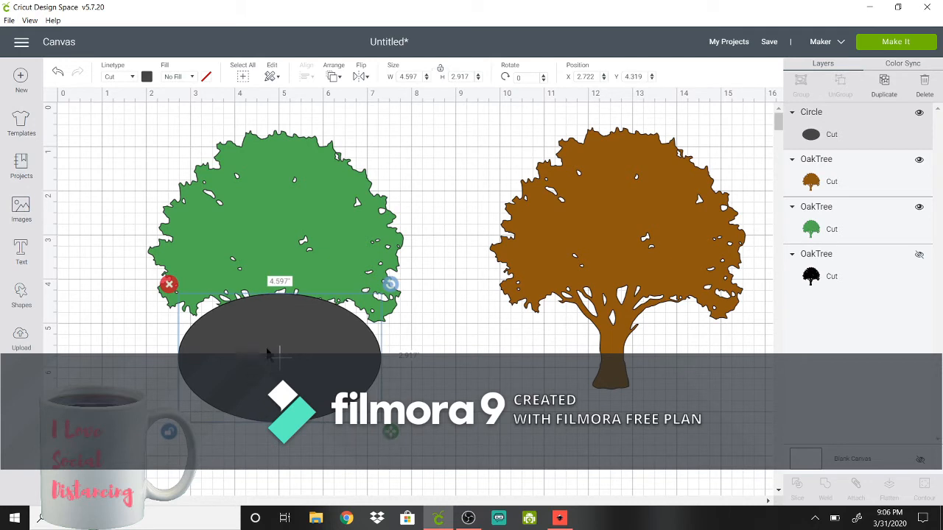
{"action": "mouse_move", "coordinate": [276, 353]}
{"action": "left_mouse_down"}
{"action": "mouse_move", "coordinate": [277, 367]}
{"action": "mouse_move", "coordinate": [276, 350]}
{"action": "left_mouse_up"}
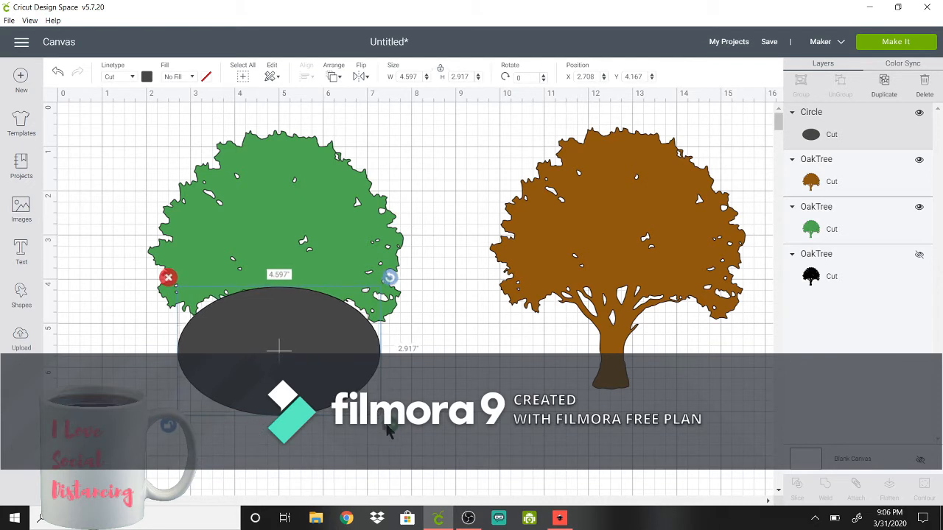
{"action": "left_click_drag", "start_coordinate": [389, 431], "coordinate": [357, 429]}
{"action": "mouse_move", "coordinate": [236, 363]}
{"action": "left_mouse_down"}
{"action": "mouse_move", "coordinate": [250, 373]}
{"action": "mouse_move", "coordinate": [248, 361]}
{"action": "left_mouse_up"}
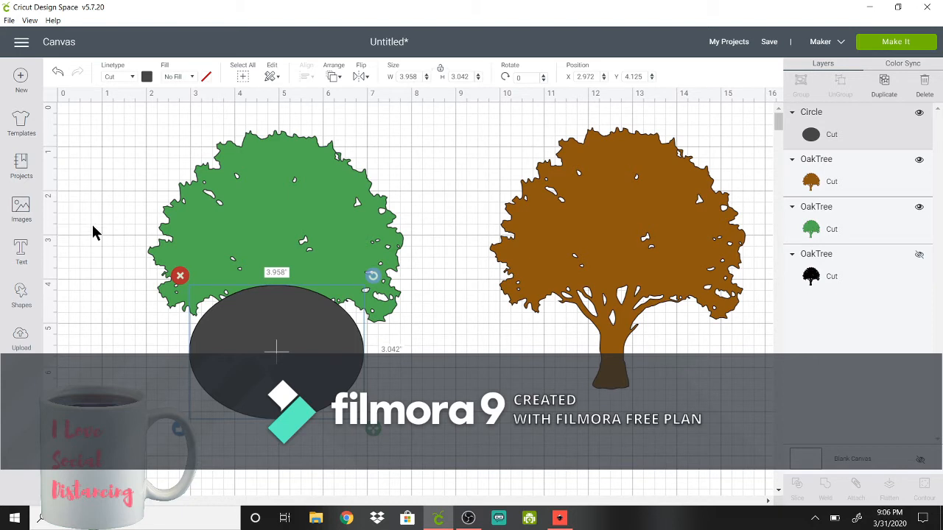
Slice the green tree with the ellipse and move the ellipse pieces and green trunk piece away from the canopy.
{"action": "left_click_drag", "start_coordinate": [106, 221], "coordinate": [324, 369]}
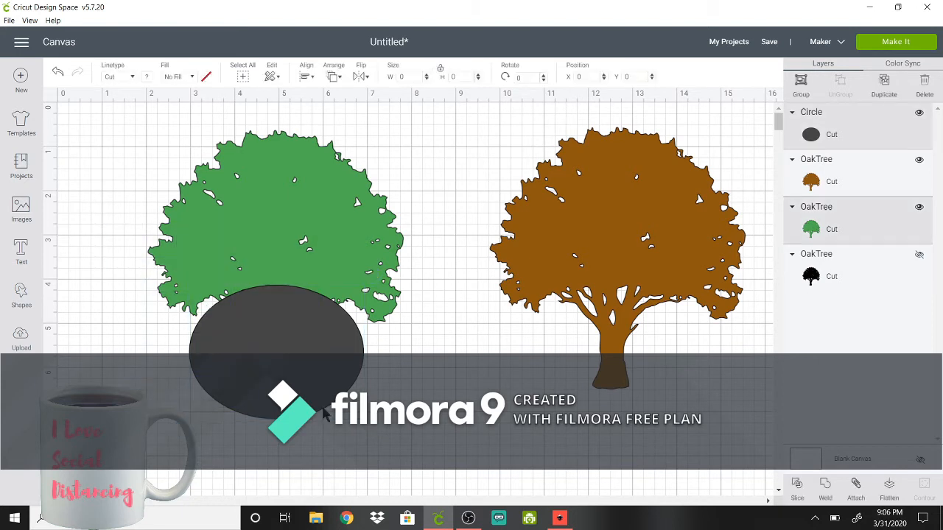
{"action": "left_click", "coordinate": [798, 490]}
{"action": "left_click", "coordinate": [248, 340]}
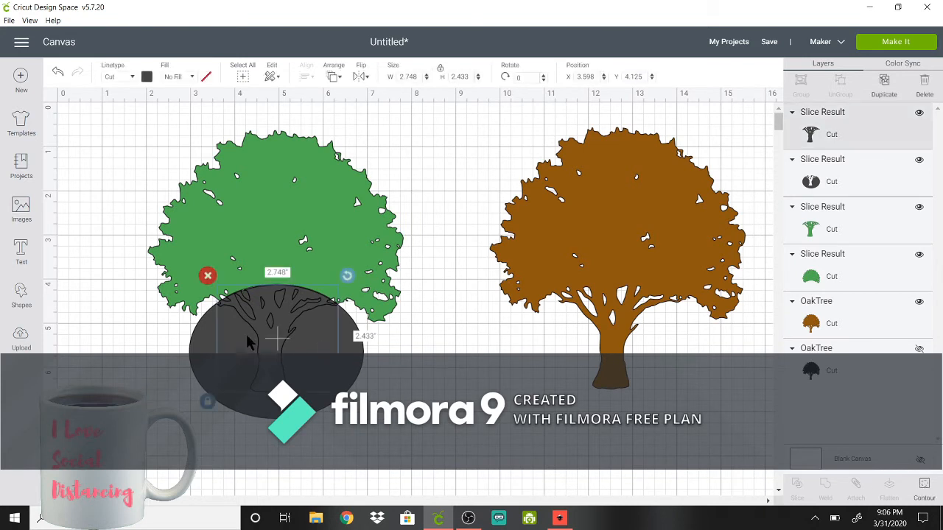
{"action": "left_click_drag", "start_coordinate": [247, 340], "coordinate": [465, 446]}
{"action": "left_click", "coordinate": [302, 348]}
{"action": "left_click_drag", "start_coordinate": [302, 348], "coordinate": [523, 454]}
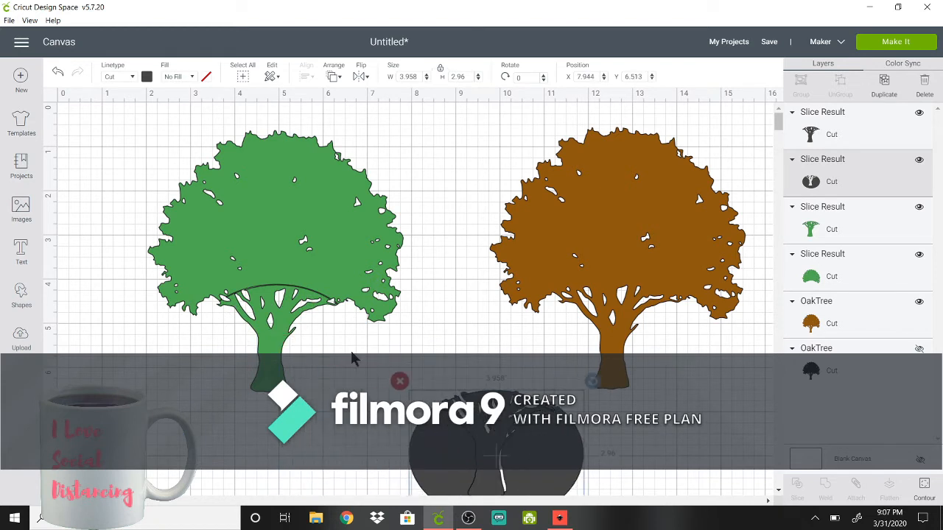
{"action": "left_click", "coordinate": [258, 313]}
{"action": "left_click_drag", "start_coordinate": [258, 313], "coordinate": [452, 398]}
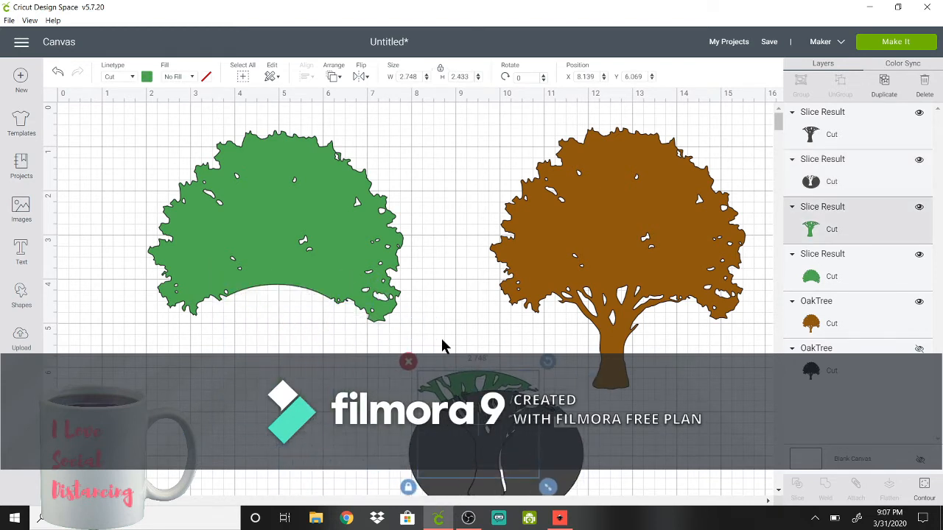
Move the brown tree backward in the stacking order and position it directly beneath the green canopy.
{"action": "left_click", "coordinate": [606, 262]}
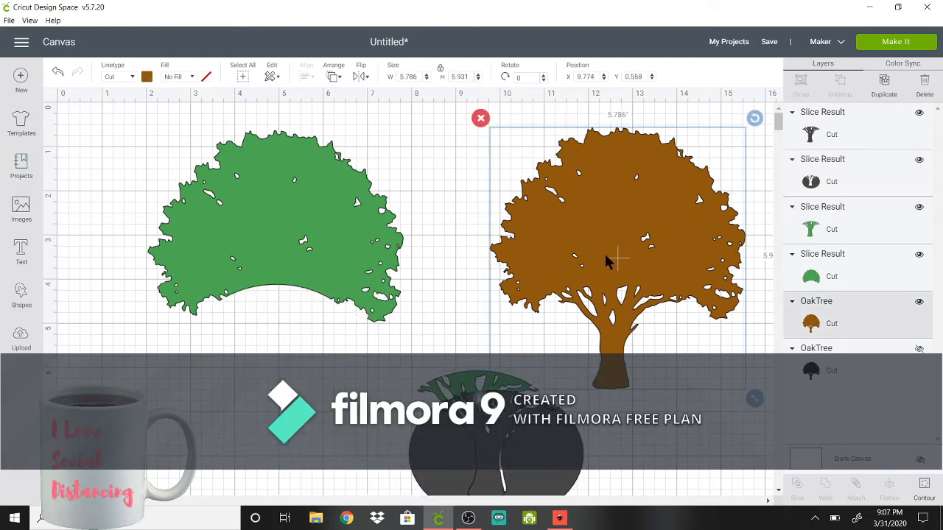
{"action": "left_click", "coordinate": [335, 77]}
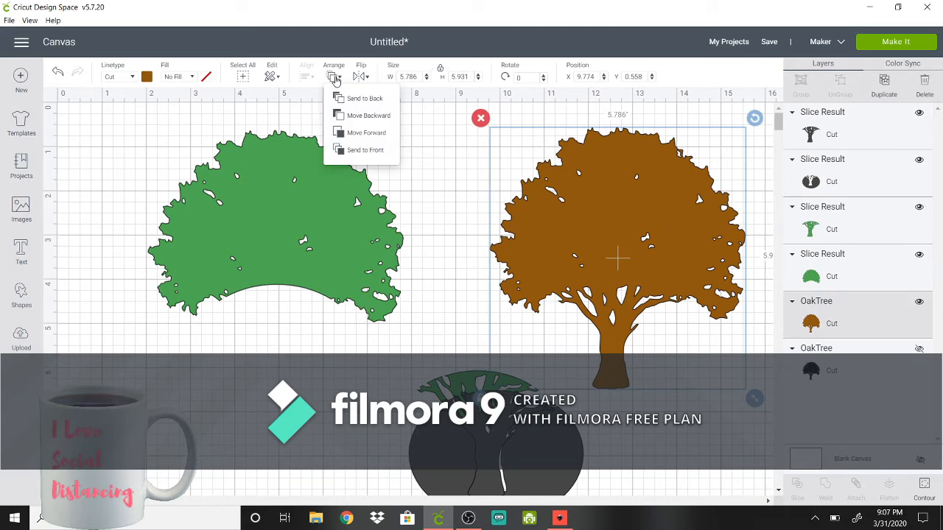
{"action": "left_click", "coordinate": [367, 116]}
{"action": "left_click_drag", "start_coordinate": [609, 236], "coordinate": [264, 237]}
{"action": "left_click", "coordinate": [606, 254]}
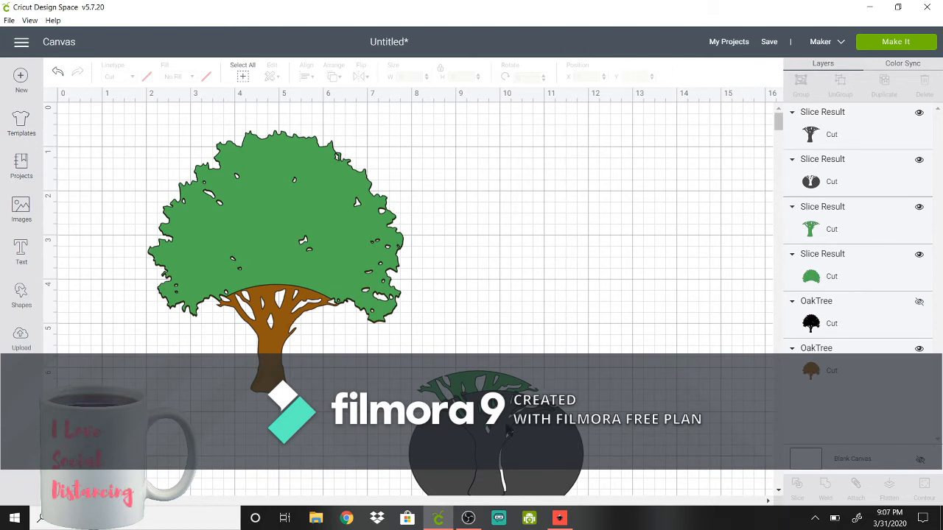
Delete the two leftover ellipse slice pieces and the sliced green trunk piece.
{"action": "left_click_drag", "start_coordinate": [509, 431], "coordinate": [558, 196]}
{"action": "key", "text": "Delete"}
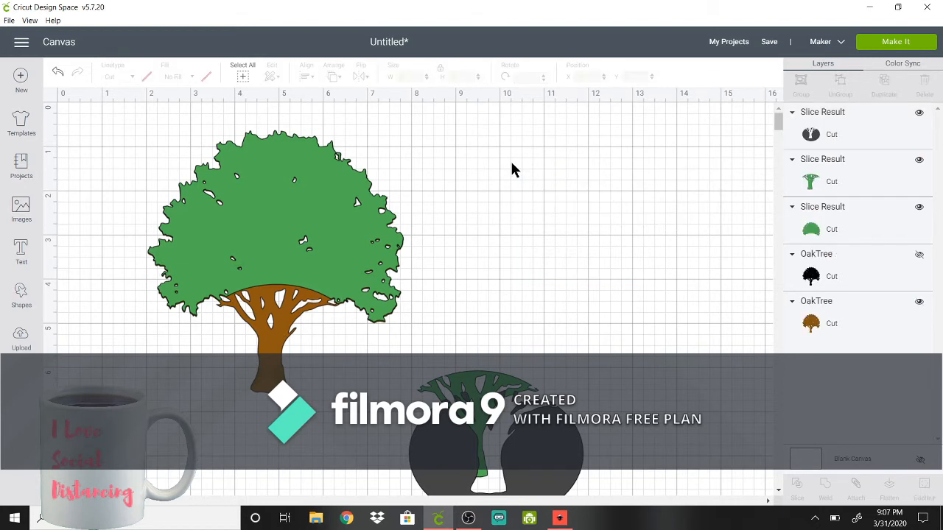
{"action": "left_click_drag", "start_coordinate": [461, 393], "coordinate": [530, 171]}
{"action": "left_click", "coordinate": [470, 160]}
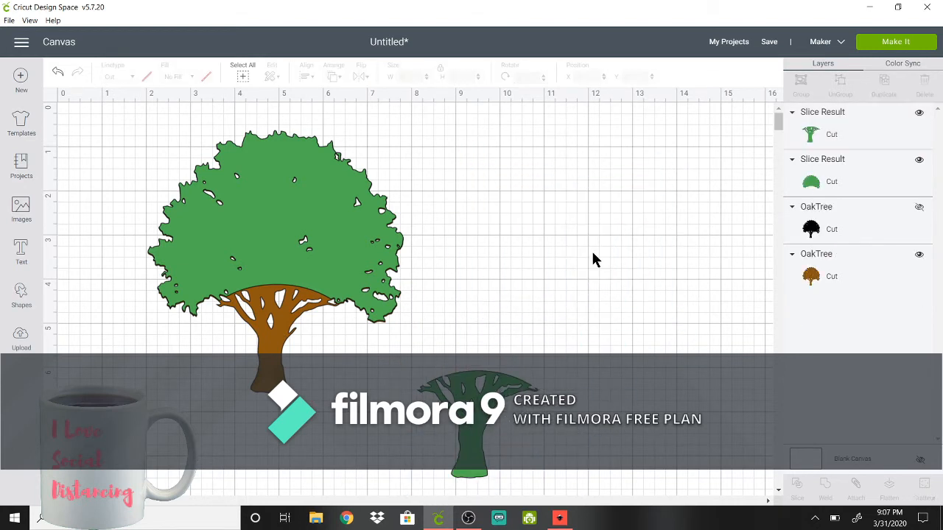
{"action": "left_click_drag", "start_coordinate": [468, 403], "coordinate": [557, 238]}
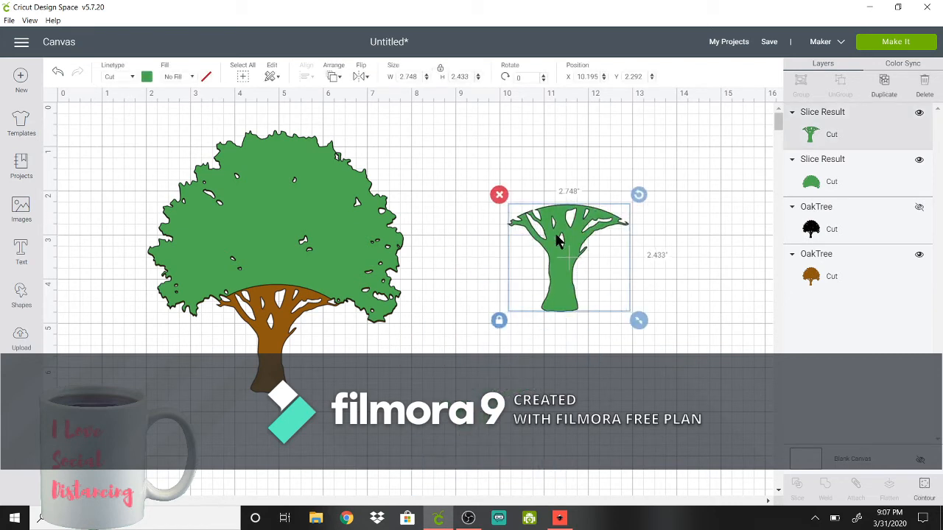
{"action": "left_click", "coordinate": [499, 196]}
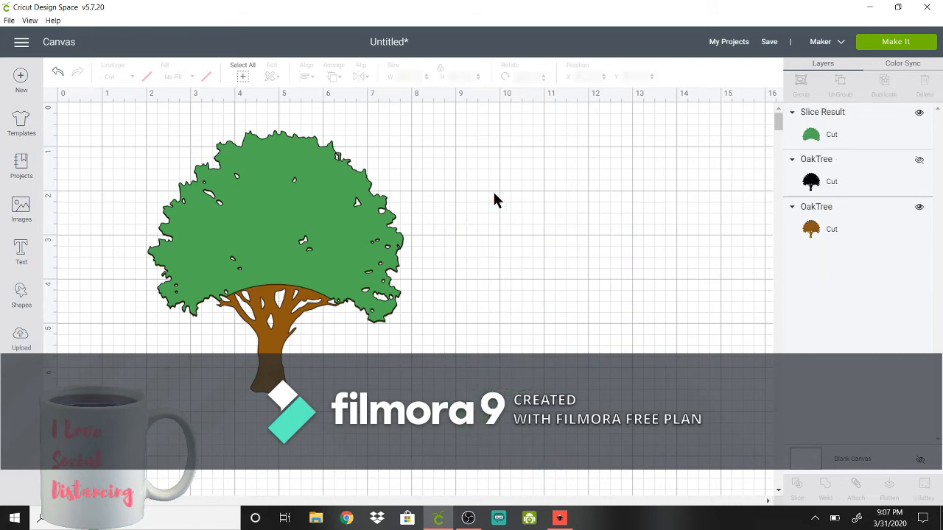
Unhide the black oak tree, move it beside the two-color tree and cover it with a circle about 7.1 inches wide.
{"action": "left_click", "coordinate": [918, 162]}
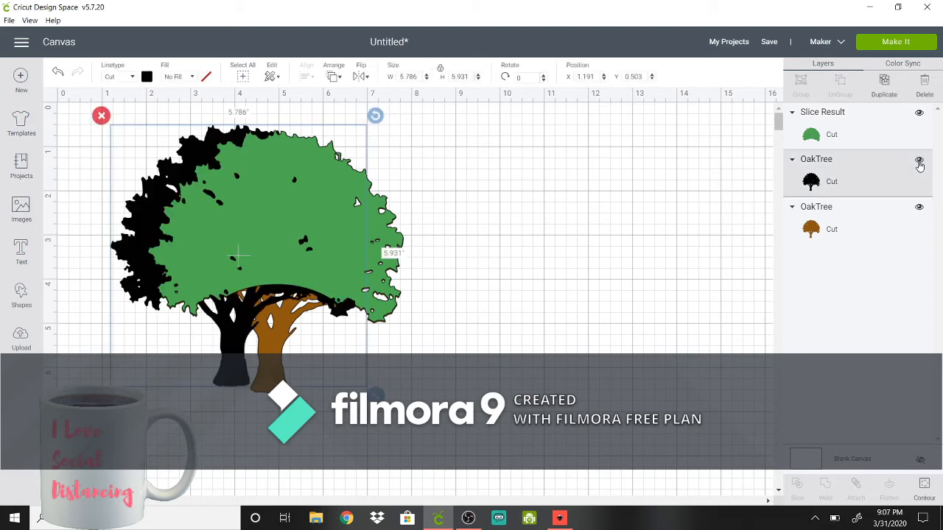
{"action": "left_click_drag", "start_coordinate": [238, 255], "coordinate": [565, 264]}
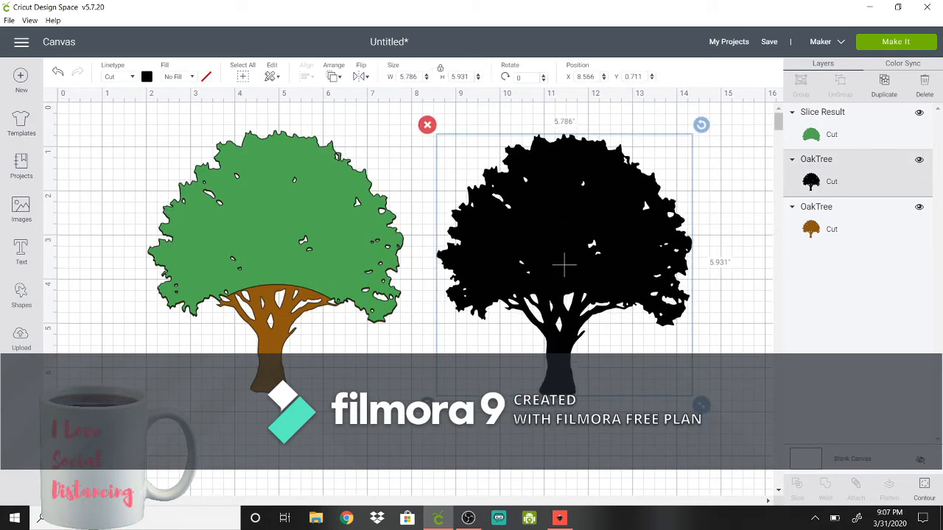
{"action": "left_click", "coordinate": [21, 294]}
{"action": "left_click", "coordinate": [113, 210]}
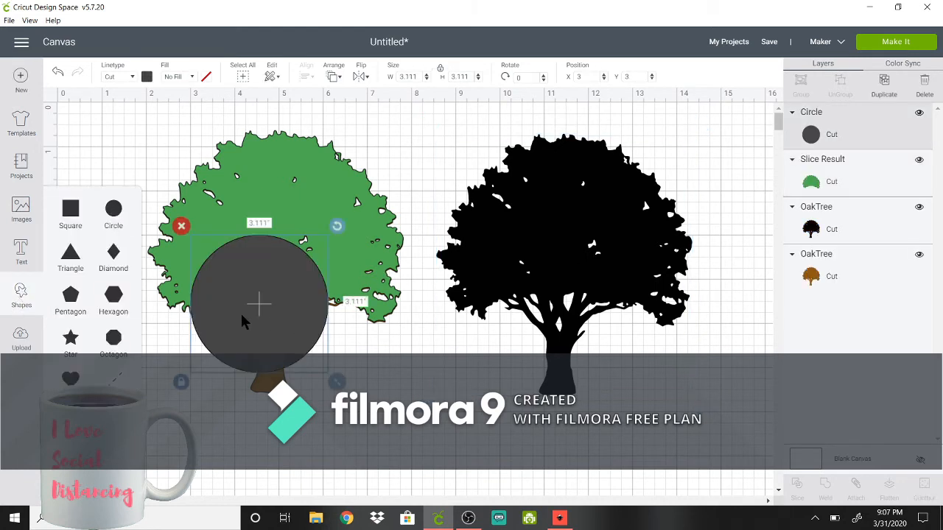
{"action": "left_click_drag", "start_coordinate": [253, 308], "coordinate": [474, 194]}
{"action": "left_click_drag", "start_coordinate": [566, 255], "coordinate": [710, 434]}
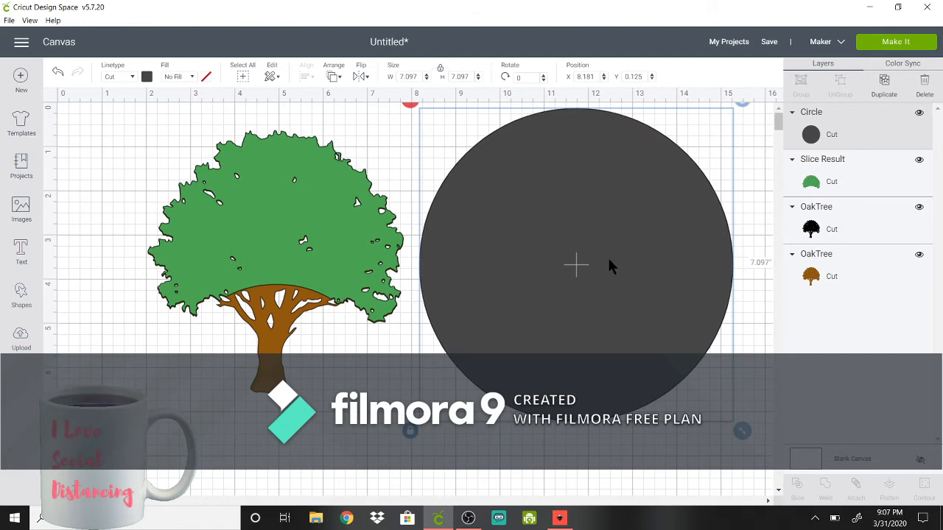
Center the circle and the black oak tree on each other and slice them.
{"action": "left_click", "coordinate": [877, 219], "text": "shift"}
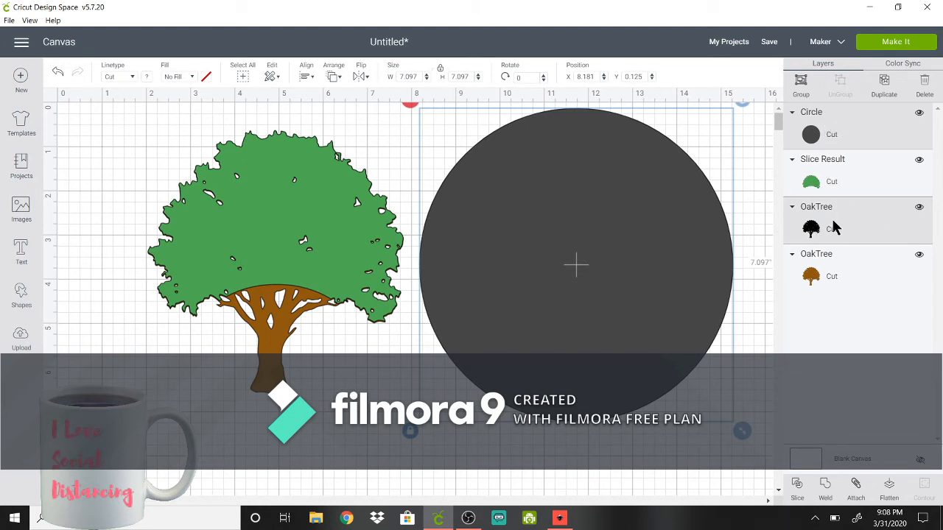
{"action": "left_click", "coordinate": [307, 78]}
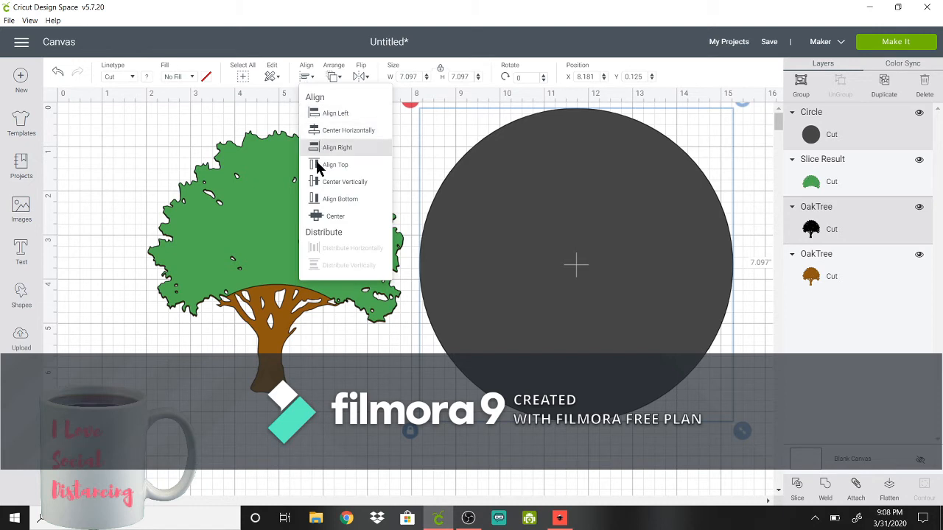
{"action": "left_click", "coordinate": [311, 215]}
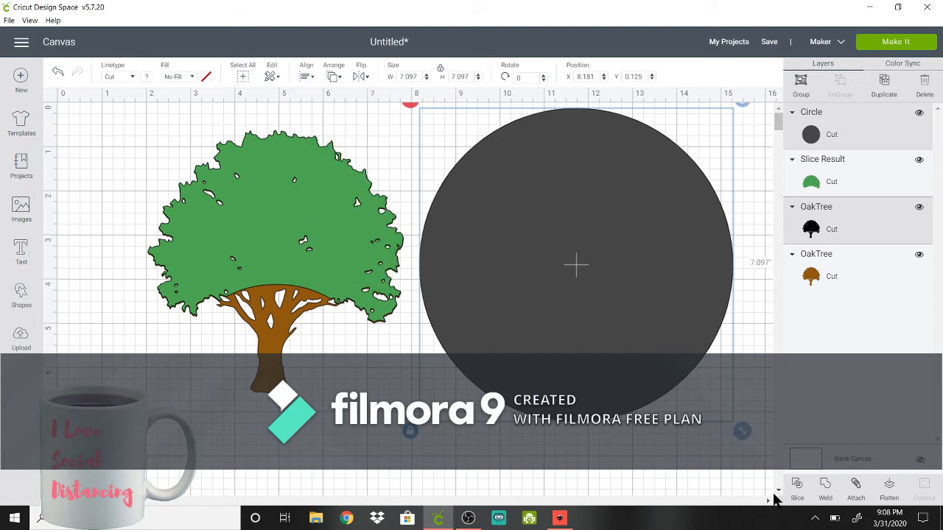
{"action": "left_click", "coordinate": [796, 487]}
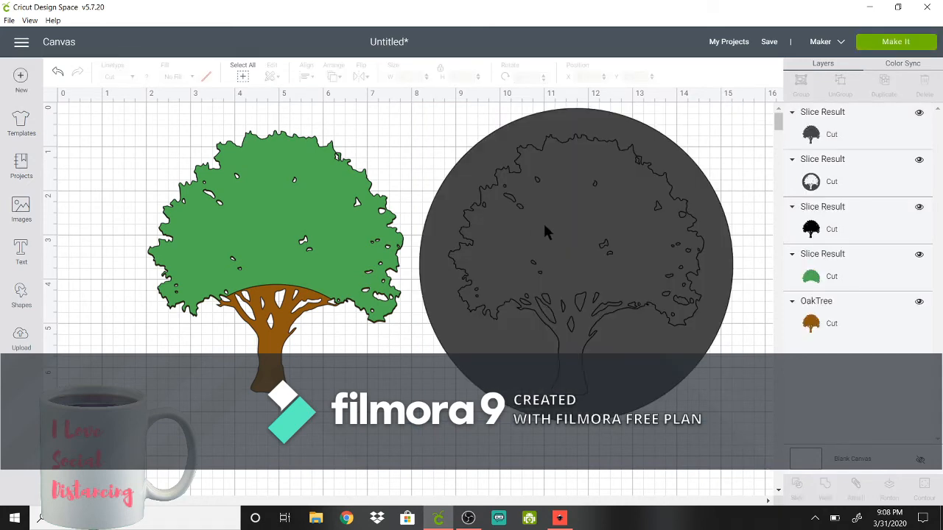
Move the gray and black tree pieces off the sliced circle and set the circle with the tree cutout apart.
{"action": "left_click_drag", "start_coordinate": [545, 232], "coordinate": [144, 262]}
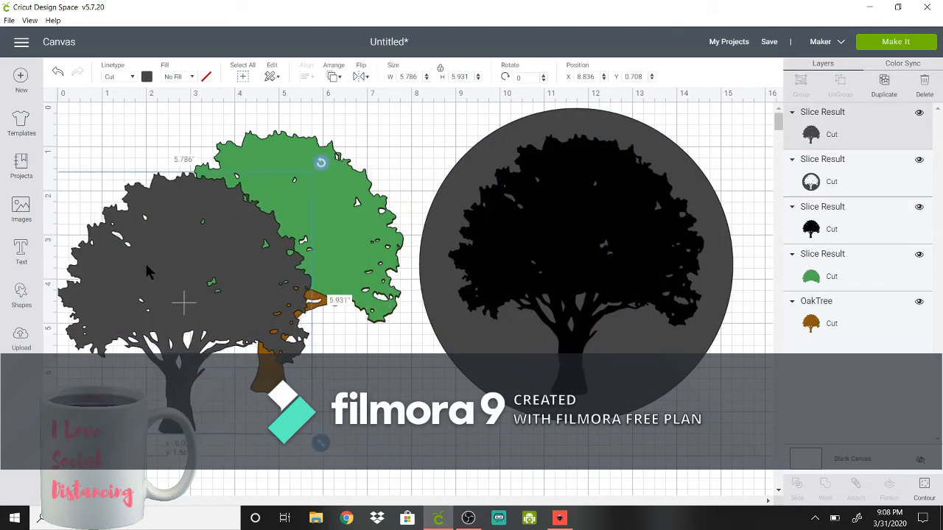
{"action": "left_click_drag", "start_coordinate": [573, 263], "coordinate": [525, 267]}
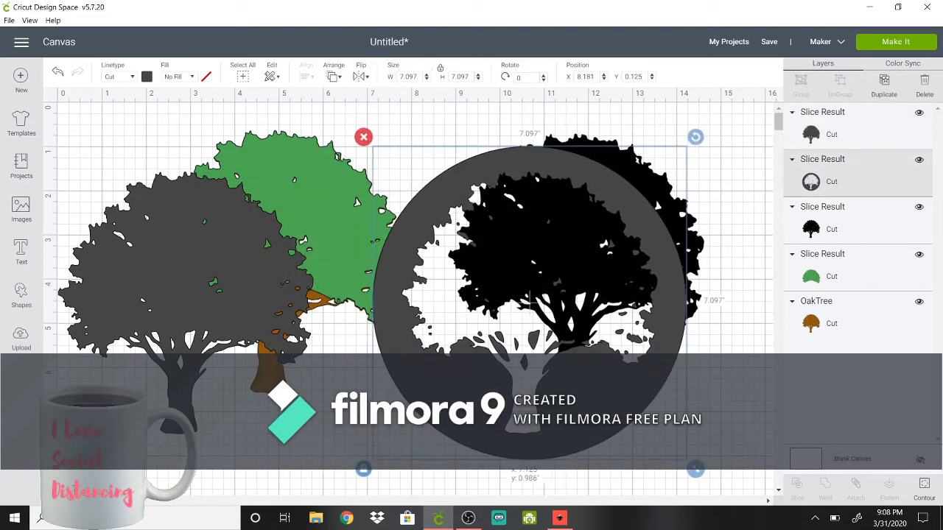
{"action": "left_click", "coordinate": [576, 264]}
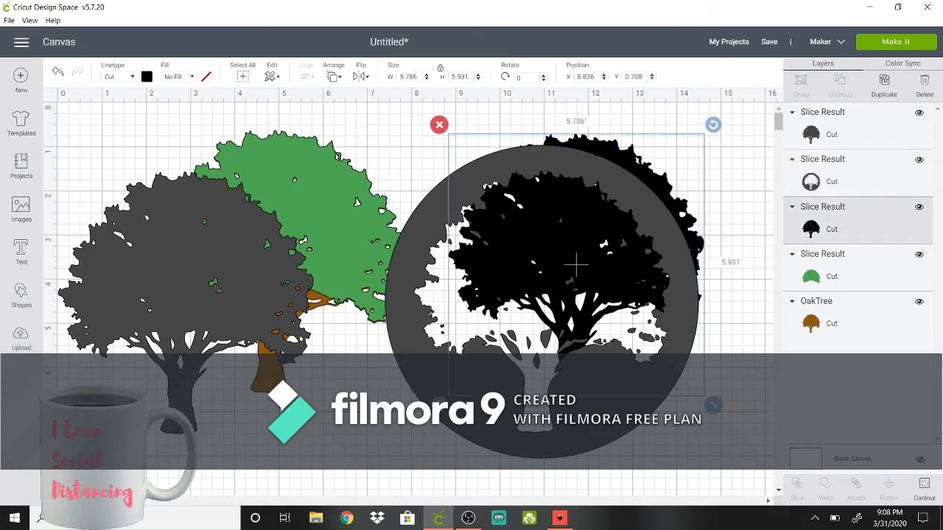
{"action": "left_click_drag", "start_coordinate": [576, 264], "coordinate": [196, 314]}
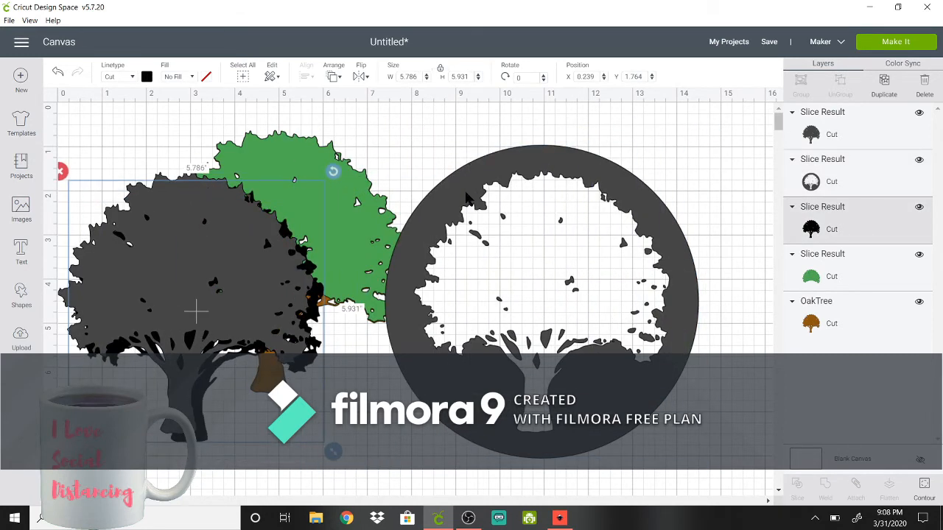
{"action": "left_click", "coordinate": [579, 140]}
{"action": "mouse_move", "coordinate": [578, 140]}
{"action": "left_mouse_down"}
{"action": "mouse_move", "coordinate": [649, 127]}
{"action": "mouse_move", "coordinate": [594, 137]}
{"action": "left_mouse_up"}
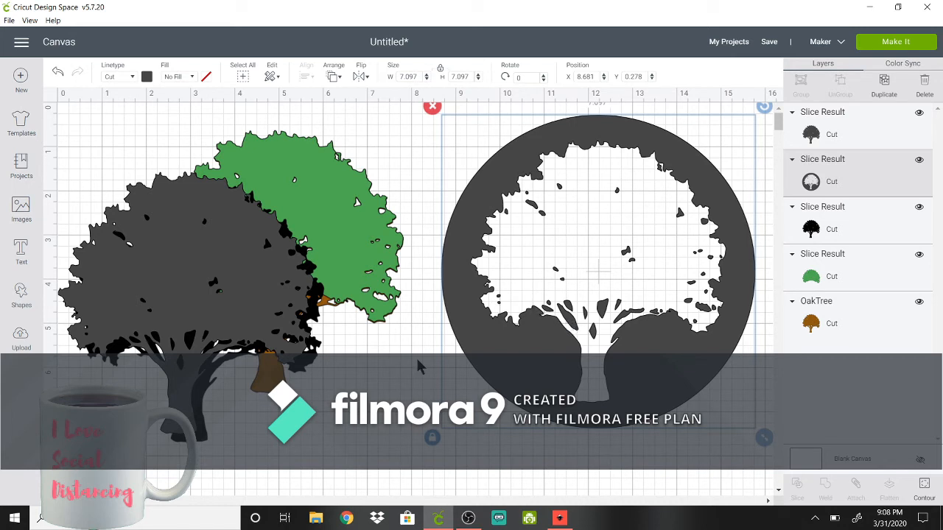
Delete the gray tree, the black tree and the circle with the tree cutout, leaving only the two-color tree.
{"action": "left_click_drag", "start_coordinate": [205, 250], "coordinate": [400, 281]}
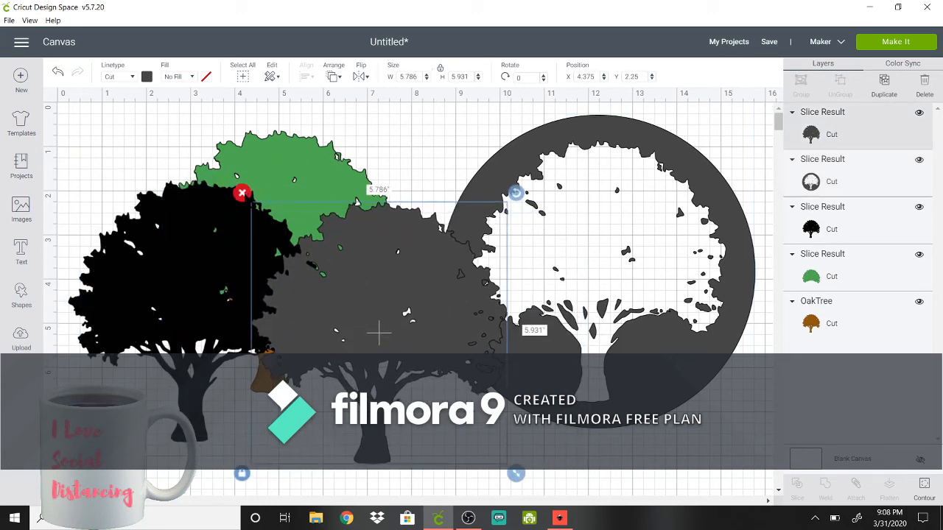
{"action": "key", "text": "Delete"}
{"action": "left_click", "coordinate": [193, 295]}
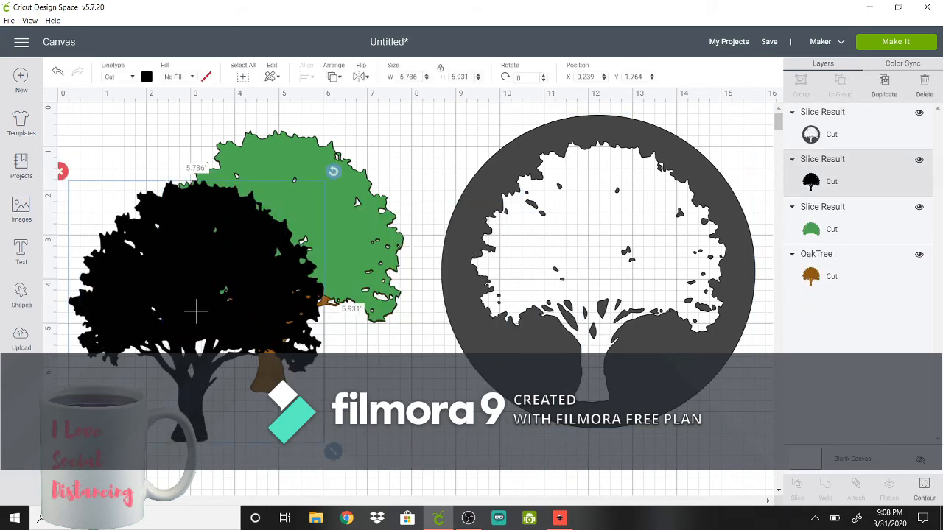
{"action": "left_click", "coordinate": [62, 176]}
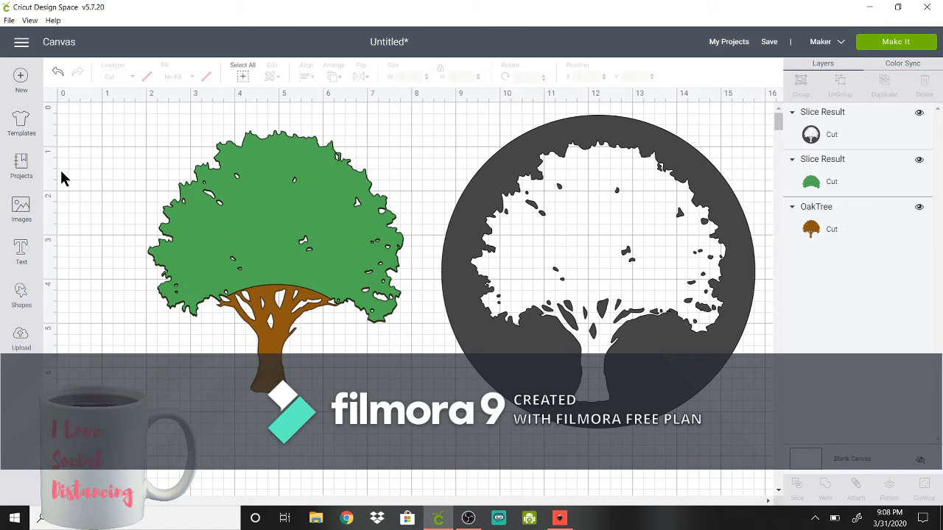
{"action": "left_click", "coordinate": [506, 151]}
{"action": "left_click", "coordinate": [433, 108]}
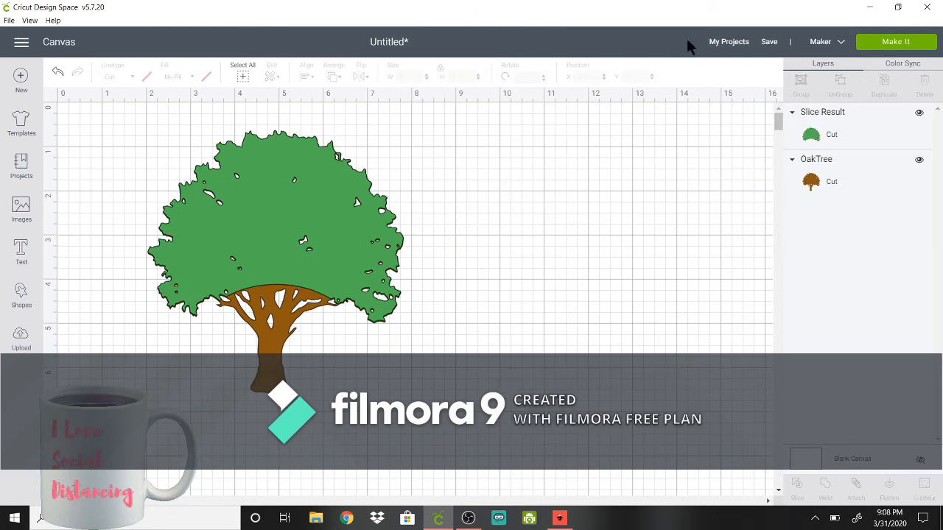
Save the project as "Oak Tree Color".
{"action": "left_click", "coordinate": [772, 44]}
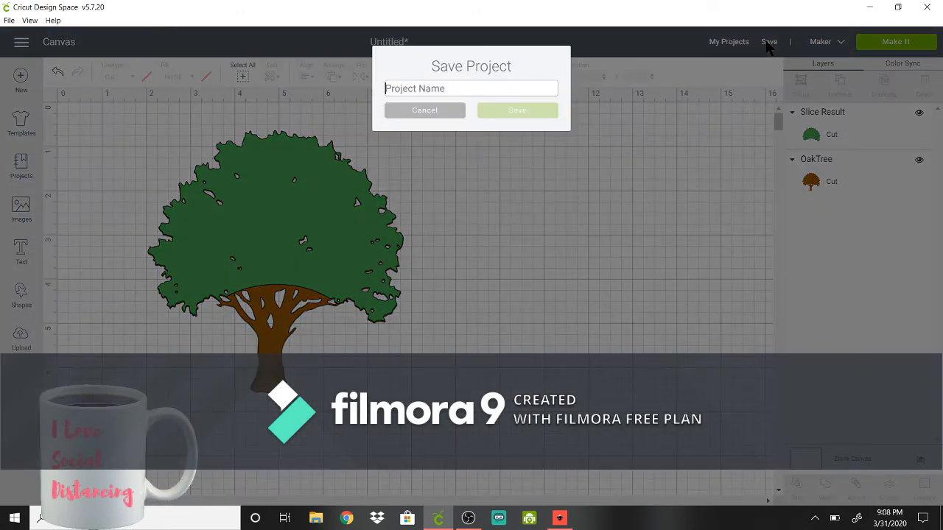
{"action": "type", "text": "Oak Tre"}
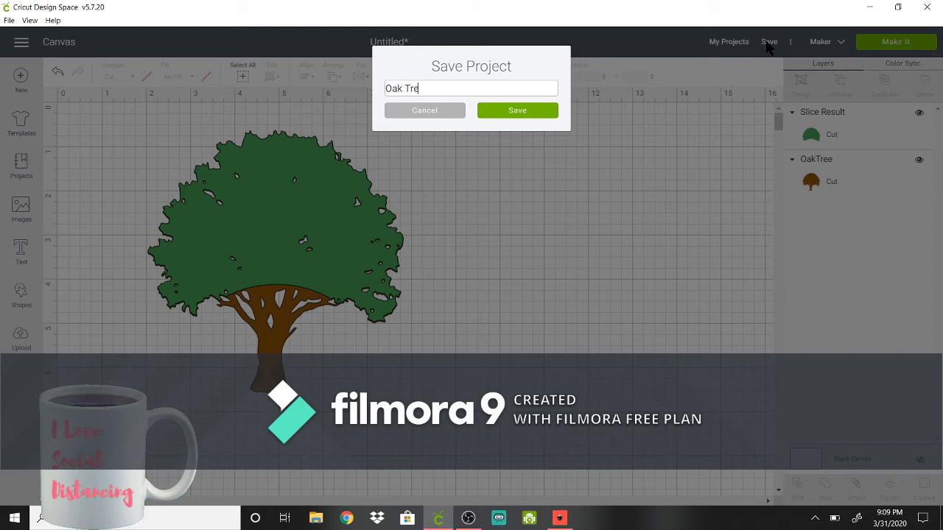
{"action": "type", "text": "e "}
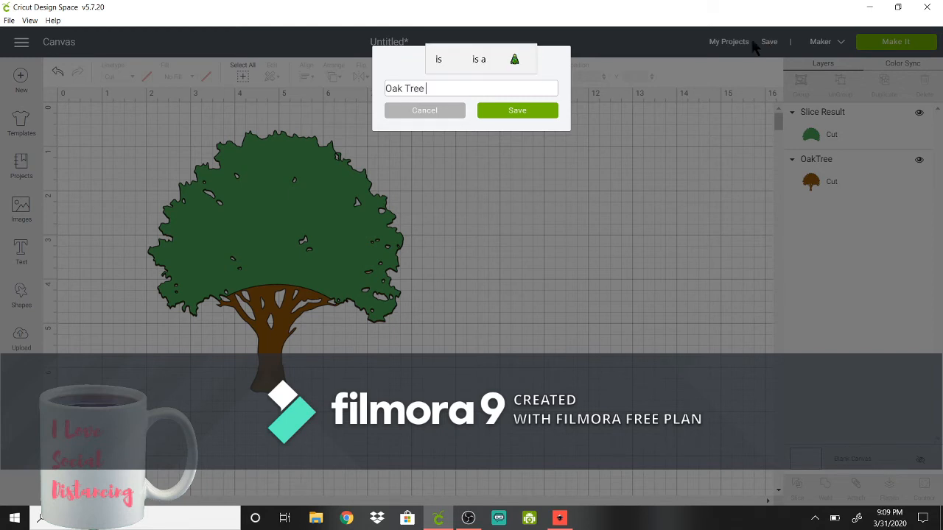
{"action": "type", "text": "Color"}
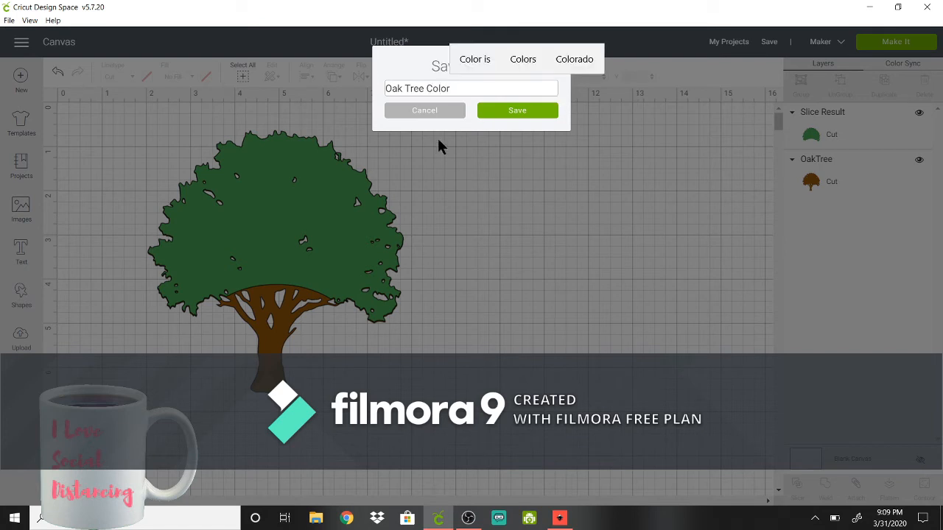
{"action": "left_click", "coordinate": [537, 116]}
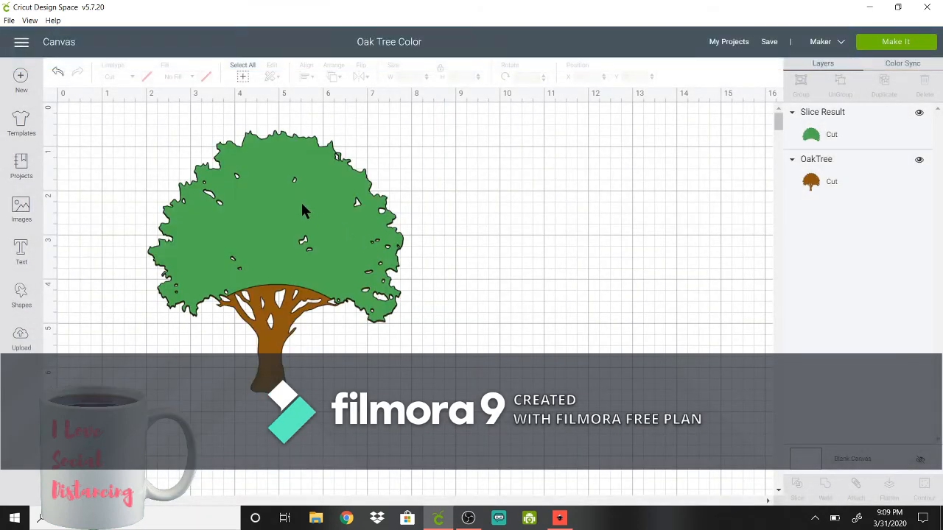
Move the green canopy off the brown tree and duplicate both the canopy and the brown tree.
{"action": "left_click_drag", "start_coordinate": [300, 200], "coordinate": [577, 187]}
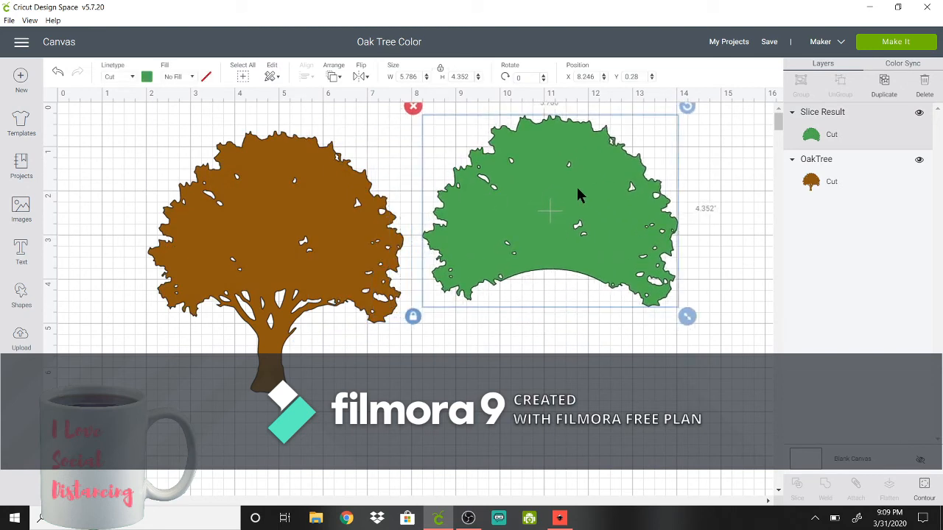
{"action": "left_click", "coordinate": [884, 82]}
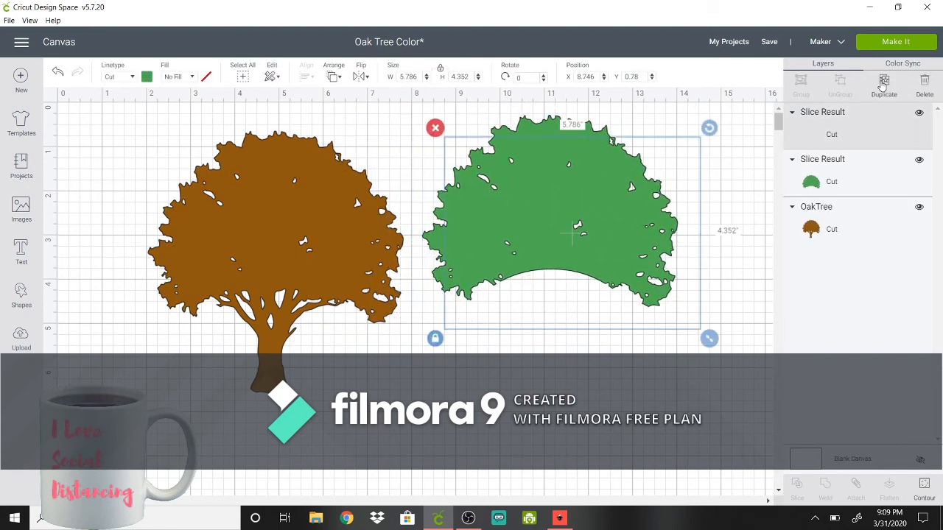
{"action": "left_click", "coordinate": [259, 229]}
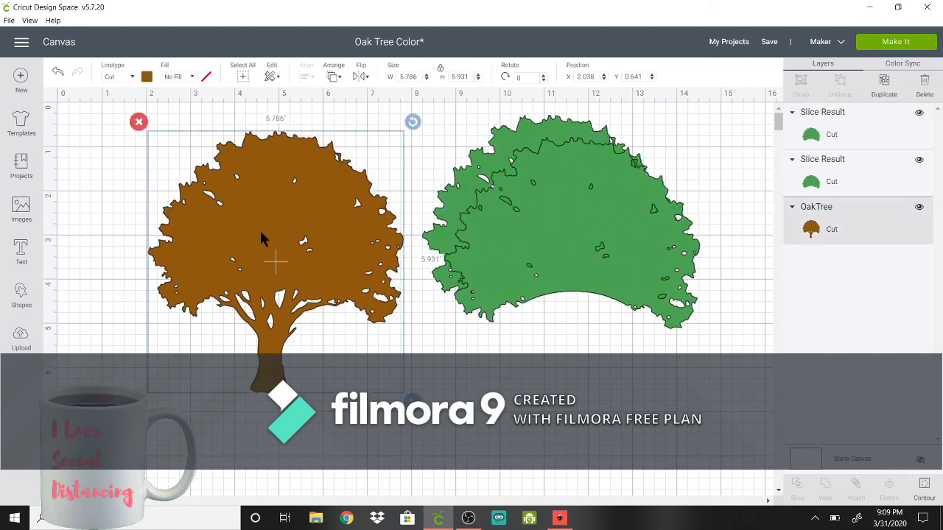
{"action": "left_click", "coordinate": [881, 82]}
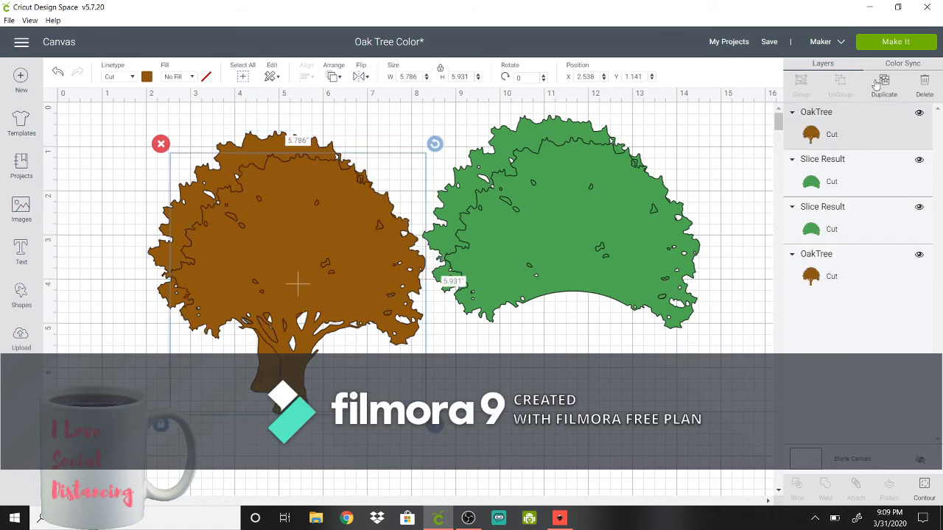
Align the duplicate canopy over the original brown tree and move the duplicate brown tree onto the other canopy.
{"action": "left_click", "coordinate": [515, 146]}
{"action": "left_click_drag", "start_coordinate": [486, 143], "coordinate": [216, 140]}
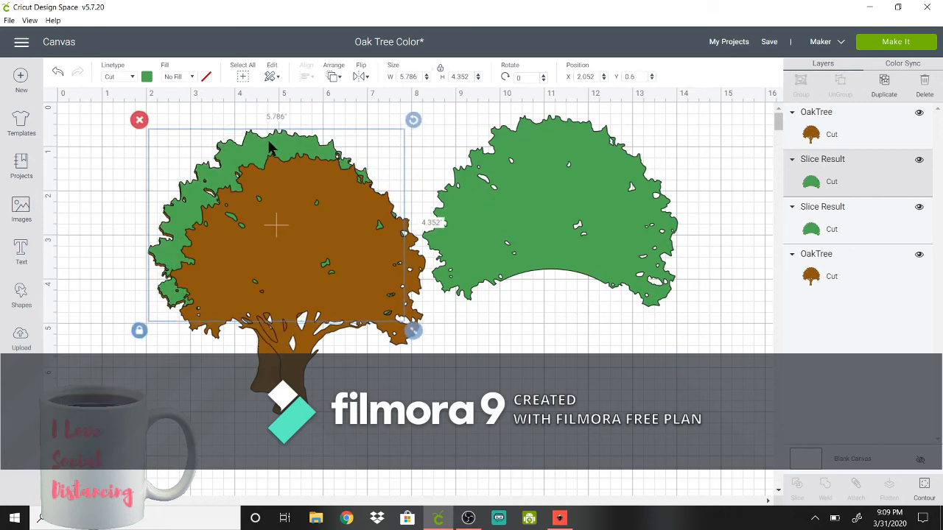
{"action": "left_click", "coordinate": [305, 225]}
{"action": "left_click_drag", "start_coordinate": [305, 219], "coordinate": [577, 188]}
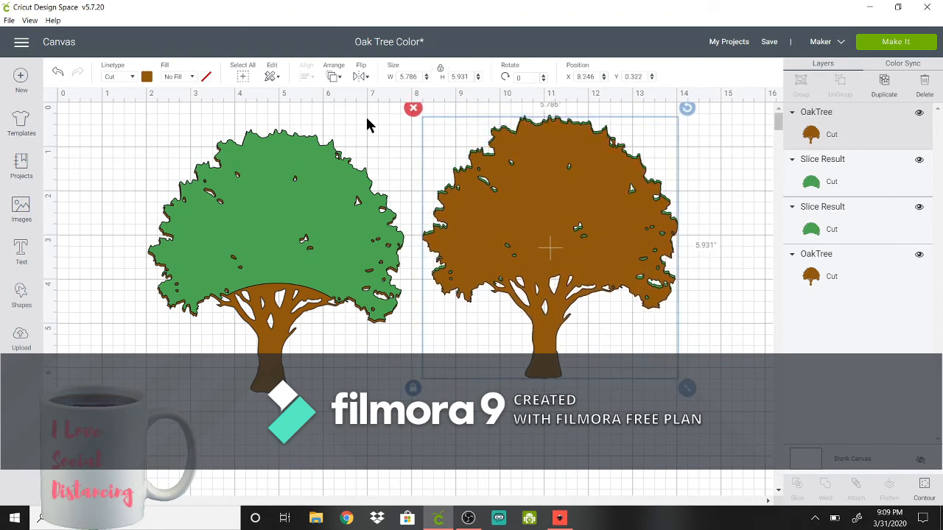
Send the duplicate brown tree to the back, behind its green canopy and all other layers.
{"action": "left_click", "coordinate": [333, 79]}
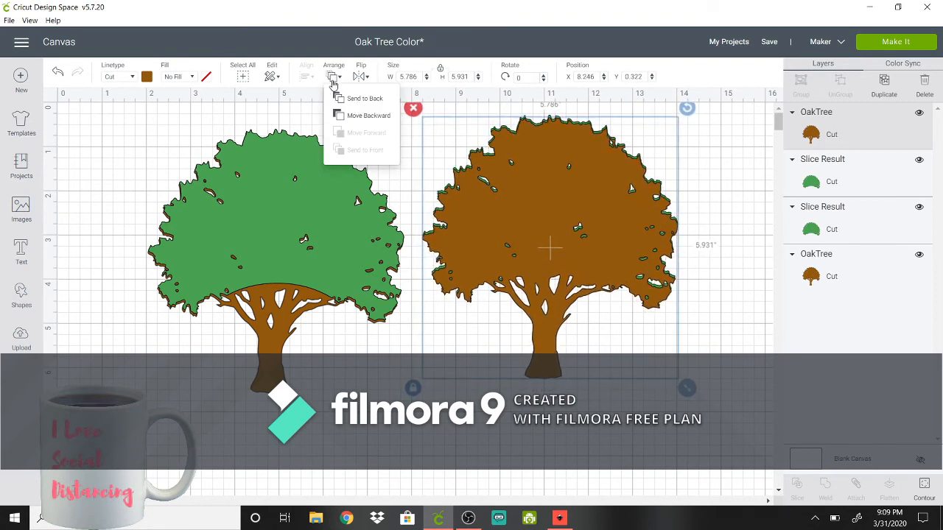
{"action": "left_click", "coordinate": [344, 117]}
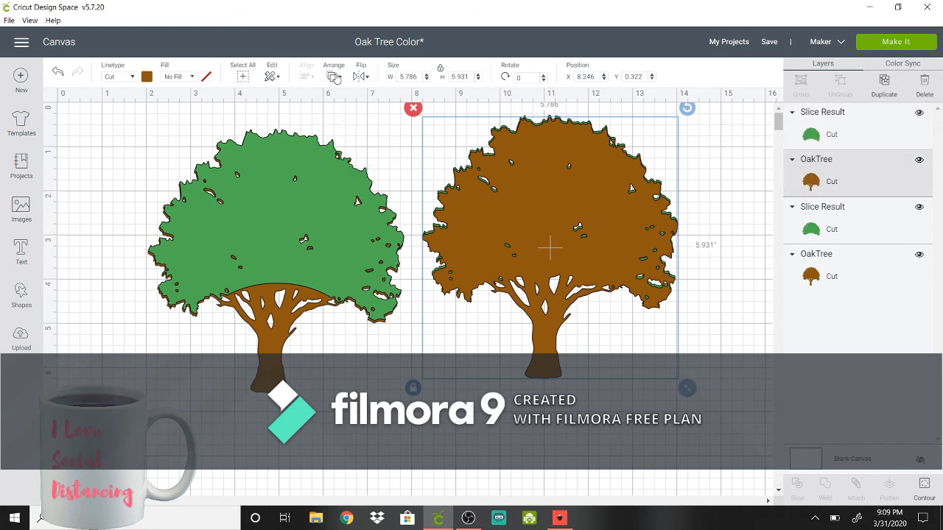
{"action": "left_click", "coordinate": [336, 78]}
{"action": "left_click", "coordinate": [336, 98]}
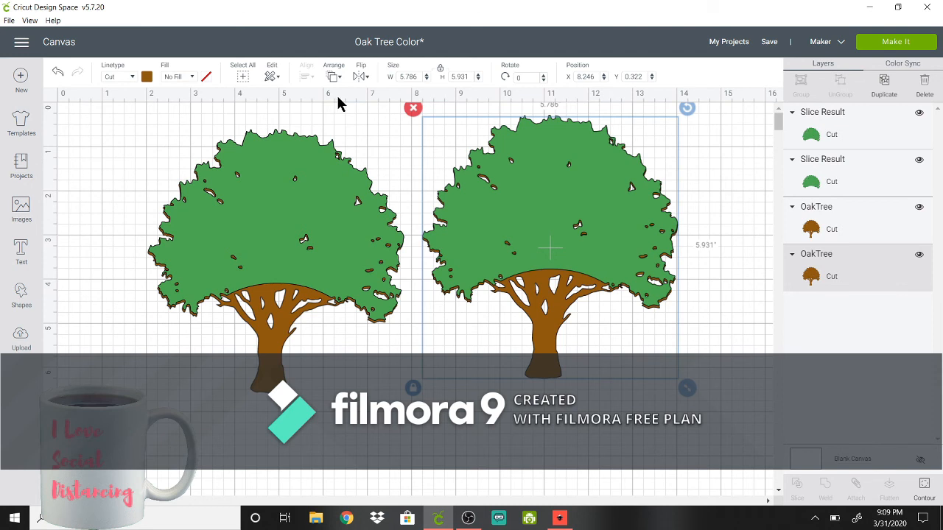
{"action": "left_click_drag", "start_coordinate": [712, 233], "coordinate": [379, 63]}
{"action": "mouse_move", "coordinate": [395, 159]}
{"action": "left_mouse_down"}
{"action": "mouse_move", "coordinate": [486, 184]}
{"action": "mouse_move", "coordinate": [569, 184]}
{"action": "mouse_move", "coordinate": [452, 184]}
{"action": "mouse_move", "coordinate": [401, 163]}
{"action": "left_mouse_up"}
{"action": "left_click", "coordinate": [58, 74]}
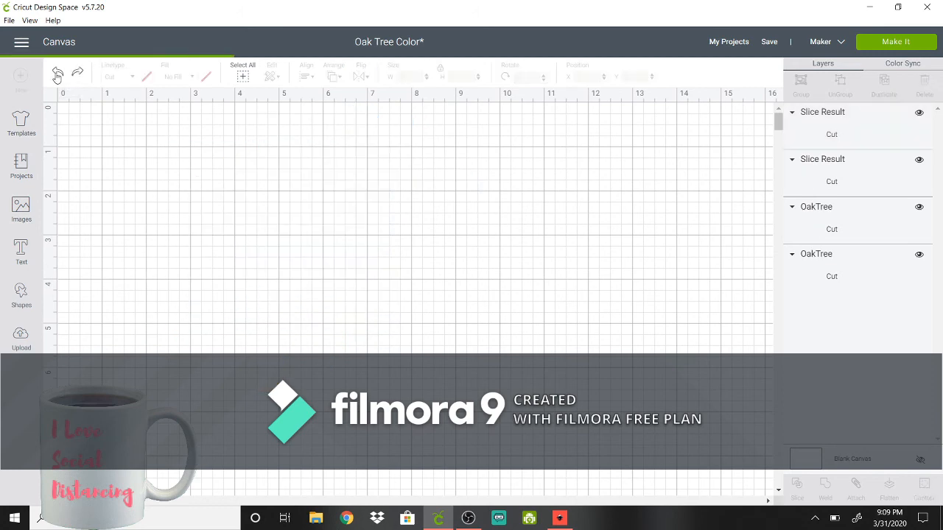
{"action": "left_click", "coordinate": [57, 74]}
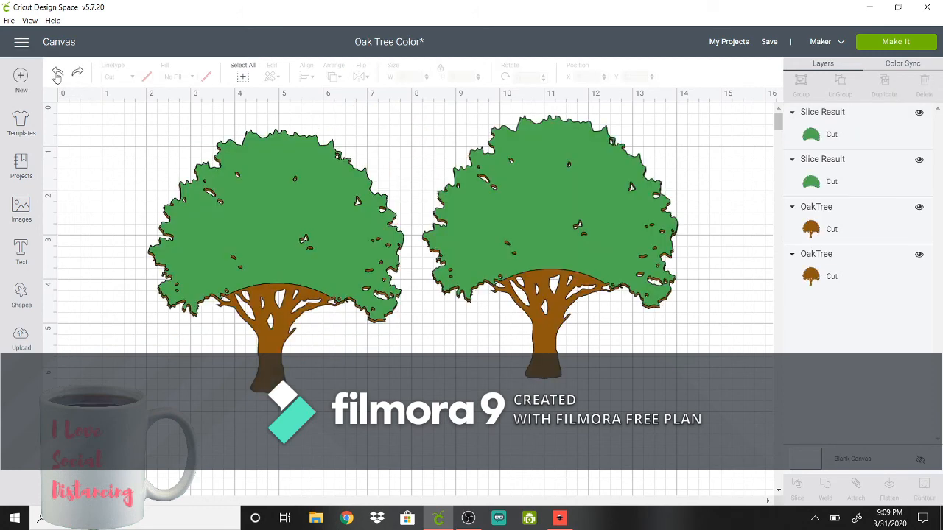
Align the tops of the second tree's green canopy and brown tree, and flatten the two layers into one printable image.
{"action": "left_click_drag", "start_coordinate": [714, 300], "coordinate": [516, 188]}
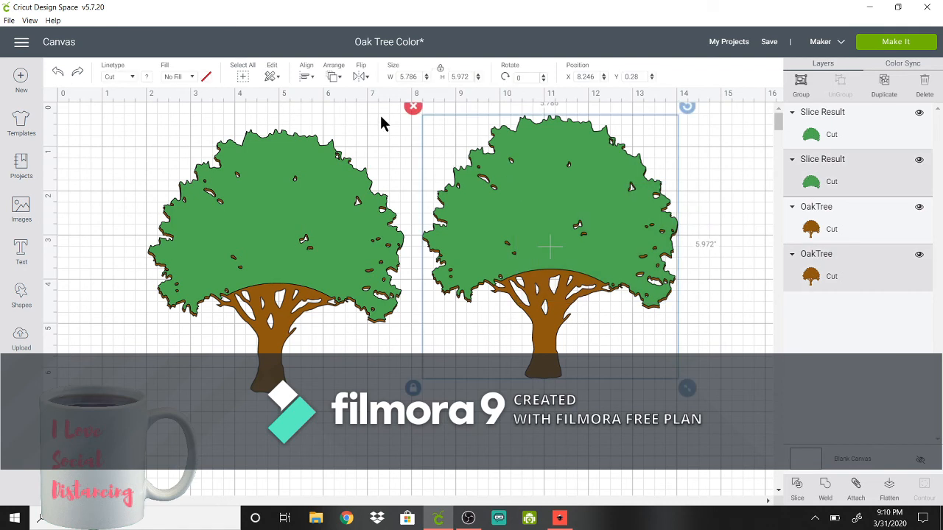
{"action": "left_click", "coordinate": [306, 77]}
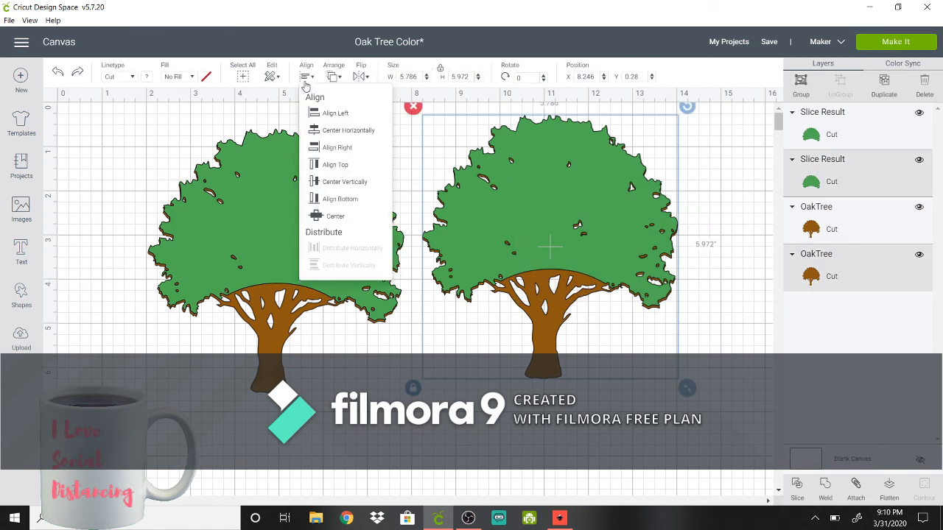
{"action": "left_click", "coordinate": [311, 165]}
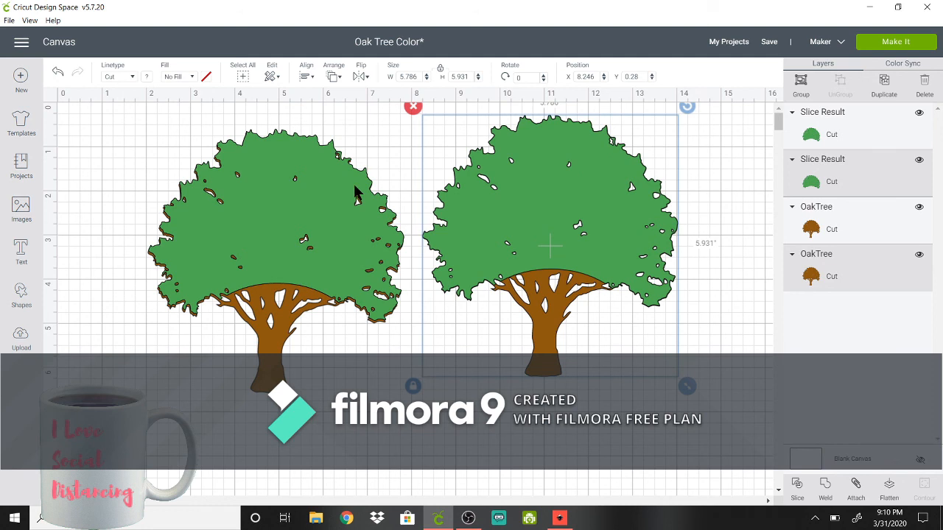
{"action": "left_click", "coordinate": [890, 486]}
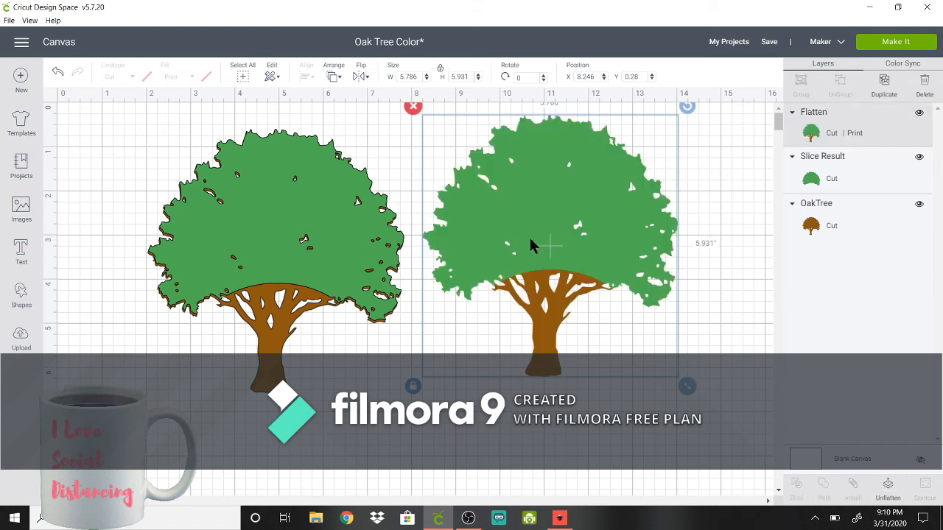
{"action": "left_click", "coordinate": [574, 472]}
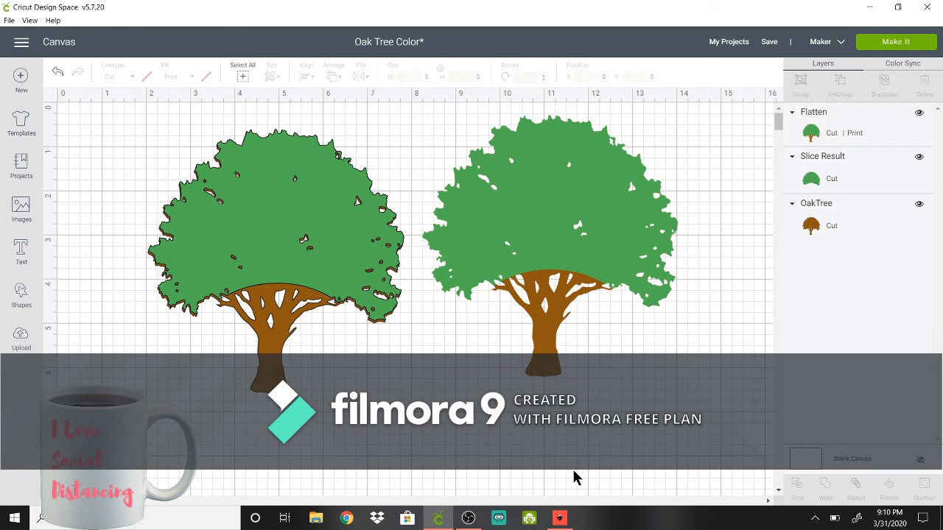
Move the flattened tree slightly away from the layered tree, to about X 8.54 and Y 0.39, and save the project.
{"action": "left_click_drag", "start_coordinate": [544, 216], "coordinate": [559, 229]}
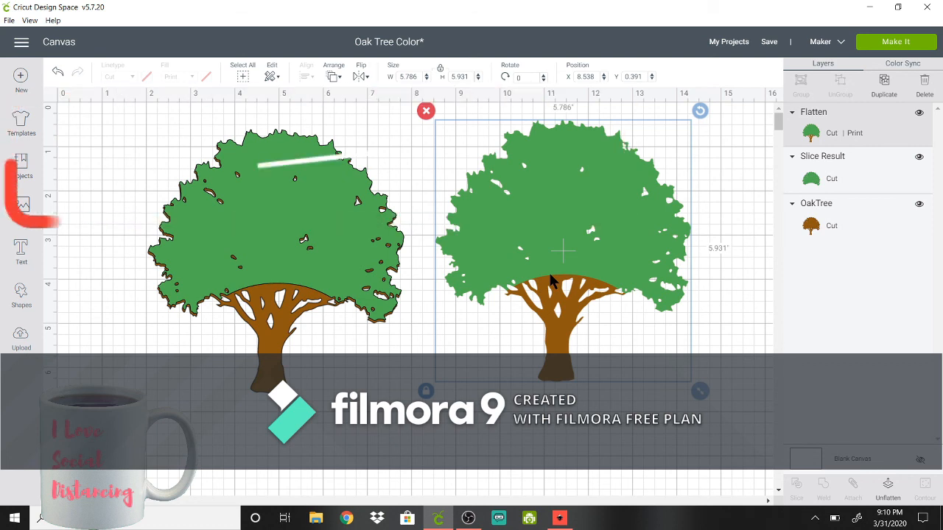
{"action": "left_click", "coordinate": [770, 42]}
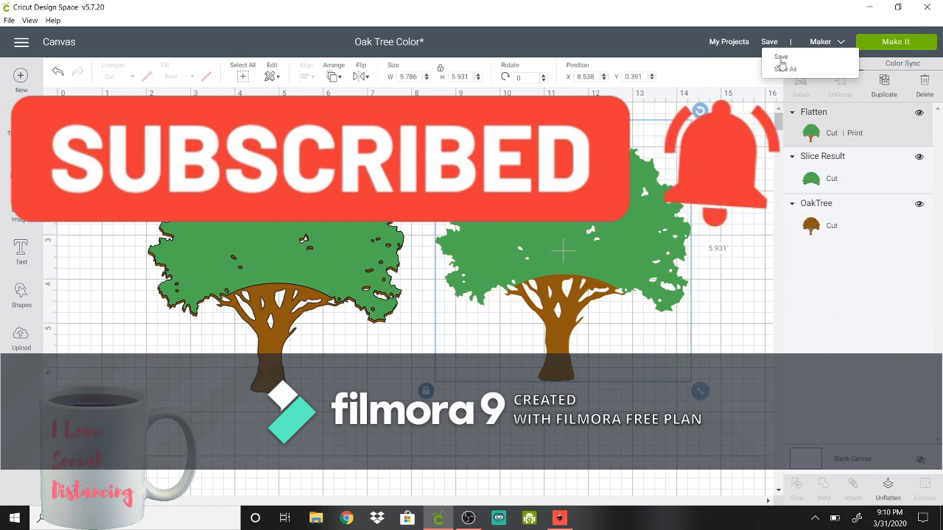
{"action": "left_click", "coordinate": [781, 57]}
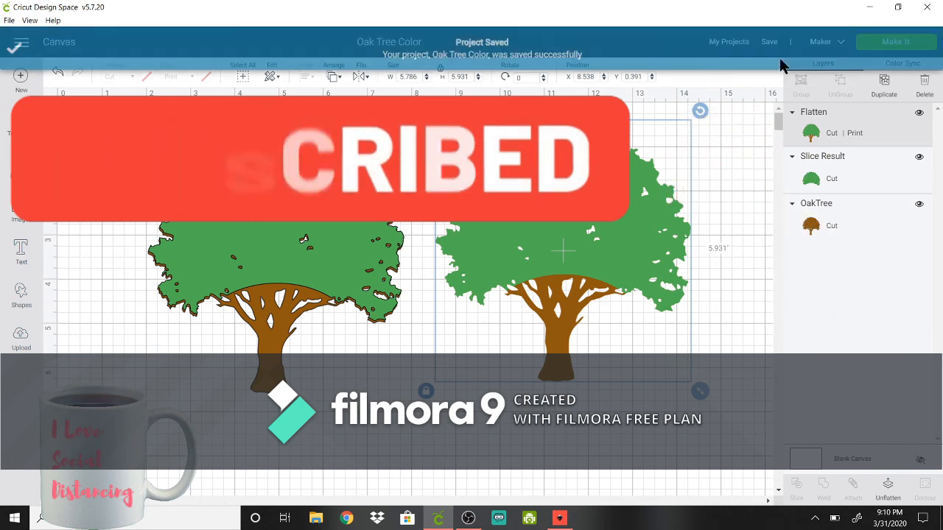